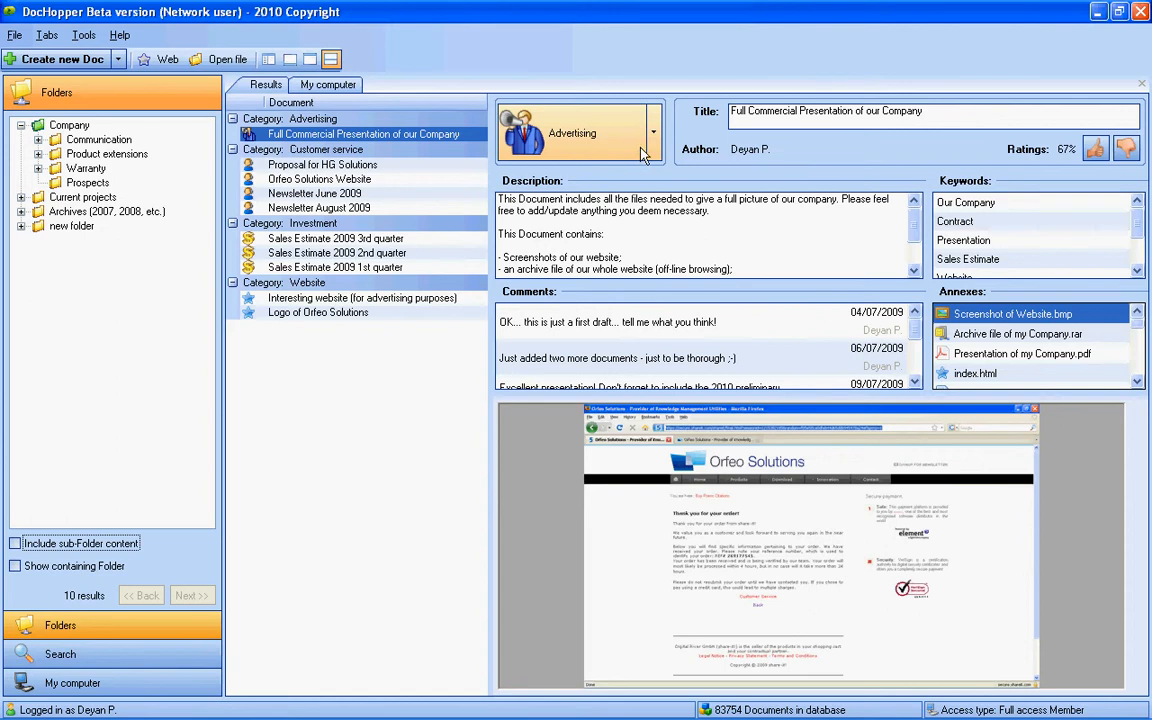
- Change the category of the "Interesting website (for advertising purposes)" document to Advertising
left_click(316, 302)
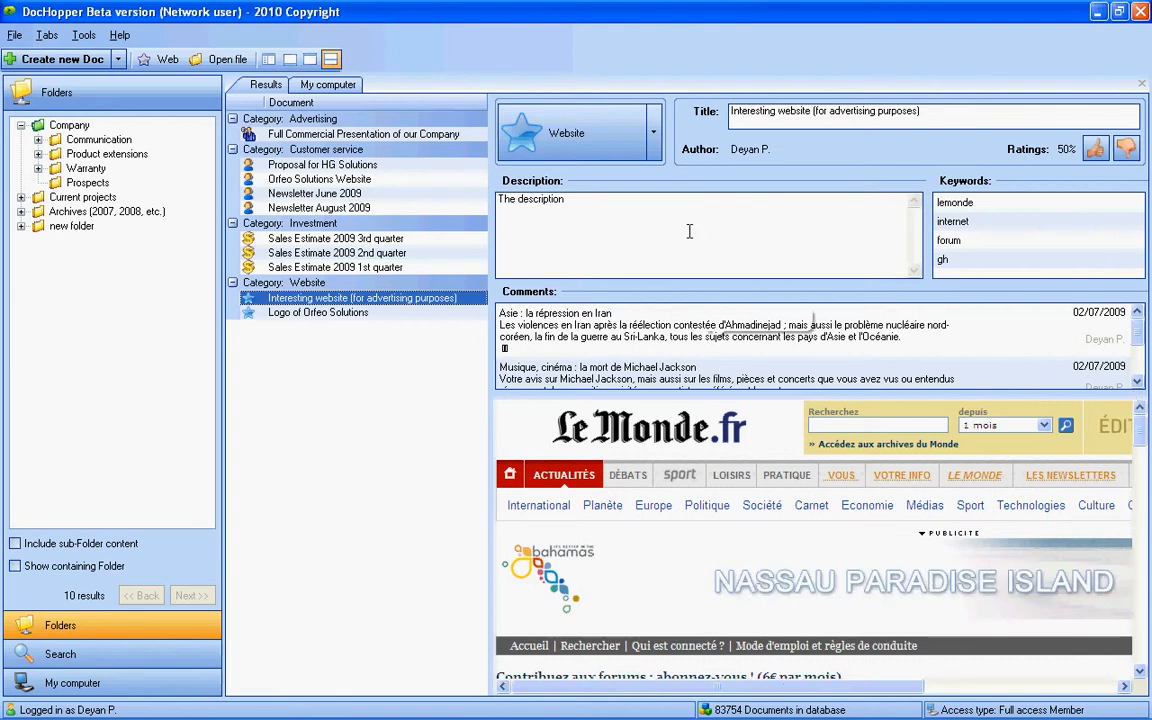
left_click(655, 138)
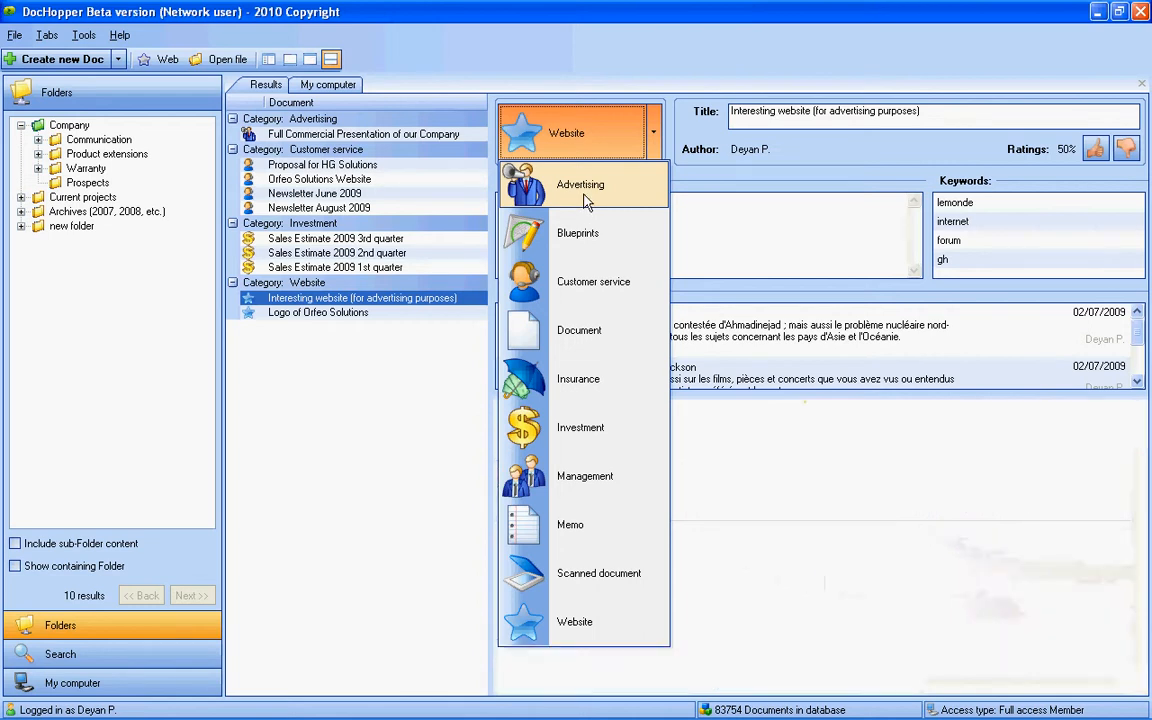
left_click(586, 200)
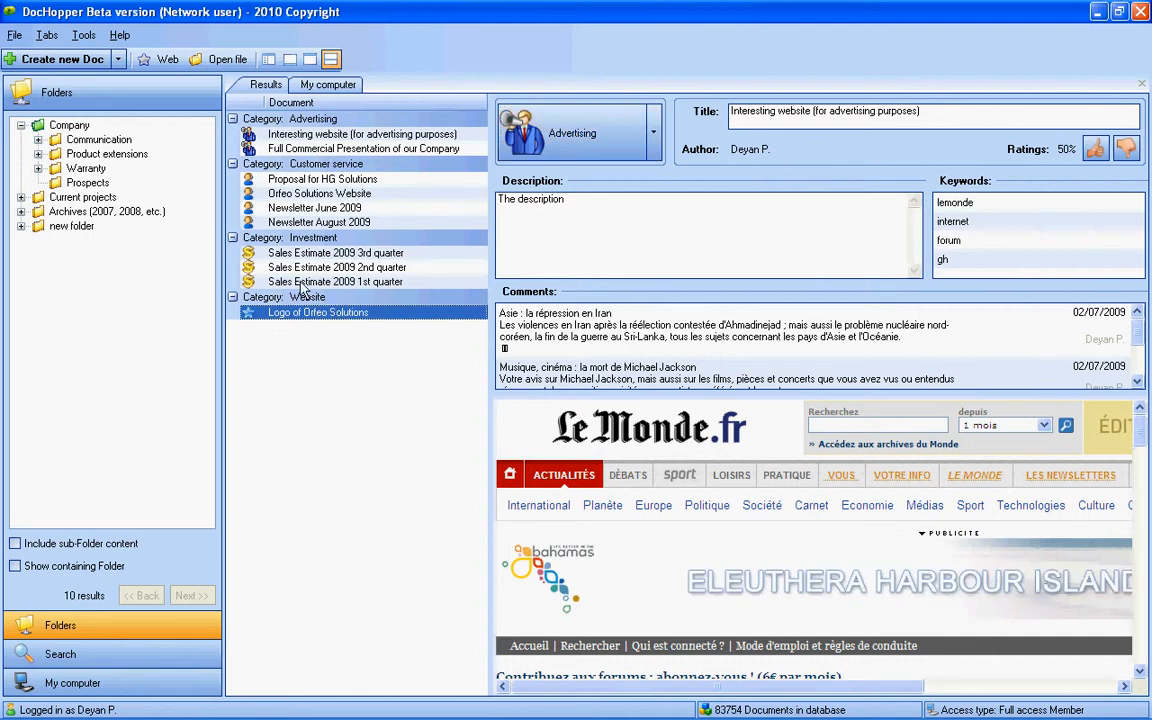
- Reassign the "Interesting website (for advertising purposes)" document from Advertising back to the Website category
left_click(306, 136)
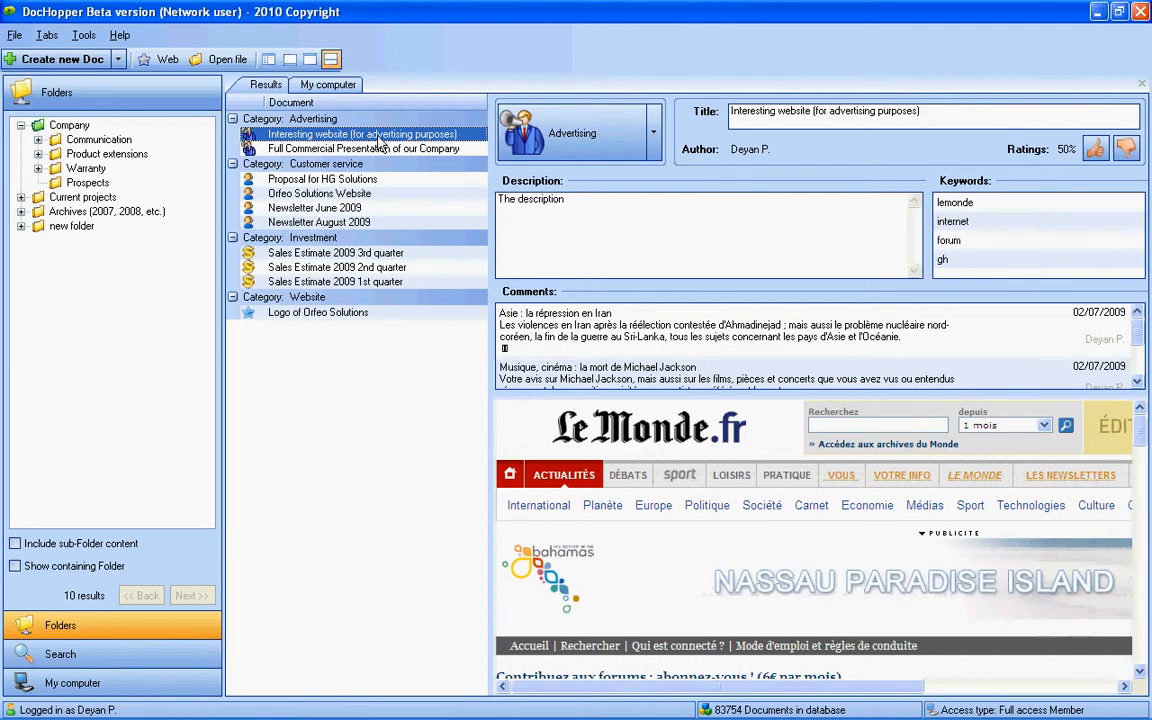
left_click(655, 140)
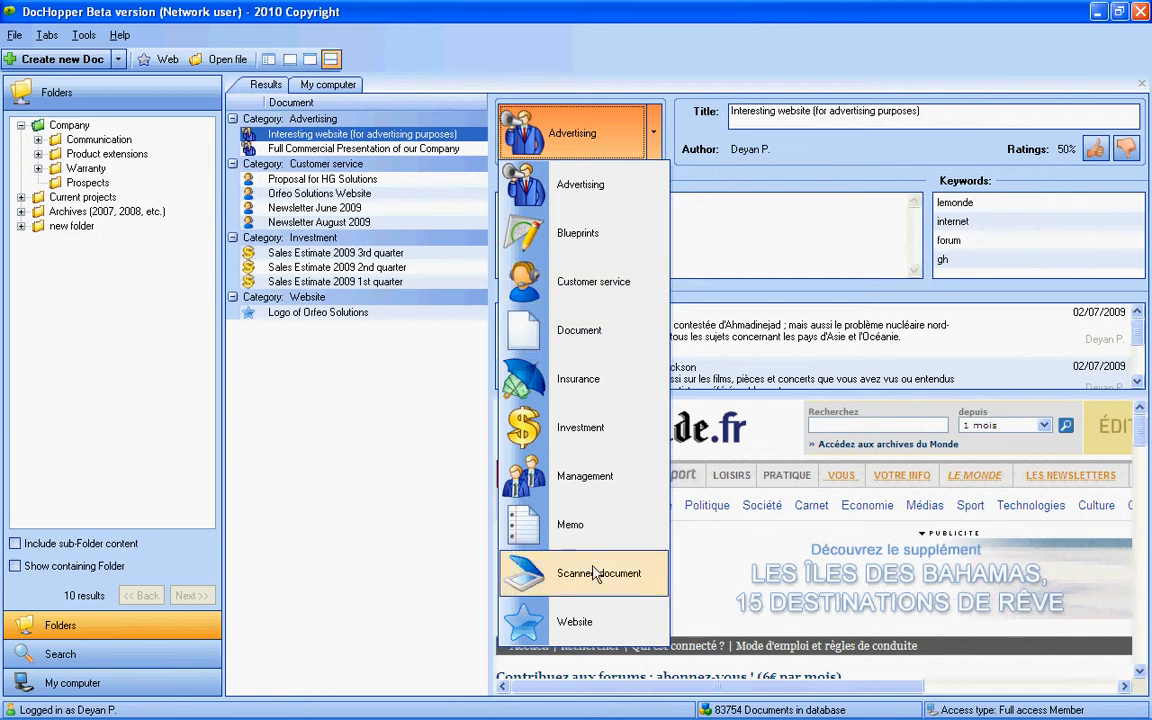
left_click(575, 622)
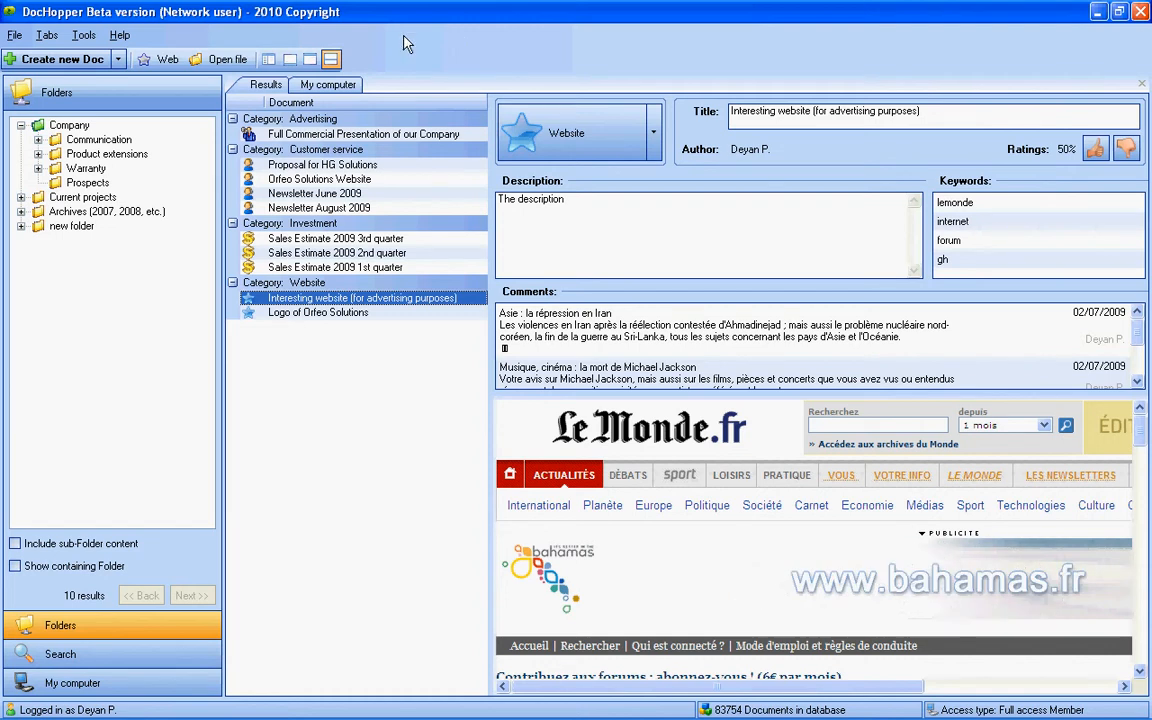
- Open the document category manager and examine existing categories, including Document, Website, Scanned document and Customer service
left_click(84, 37)
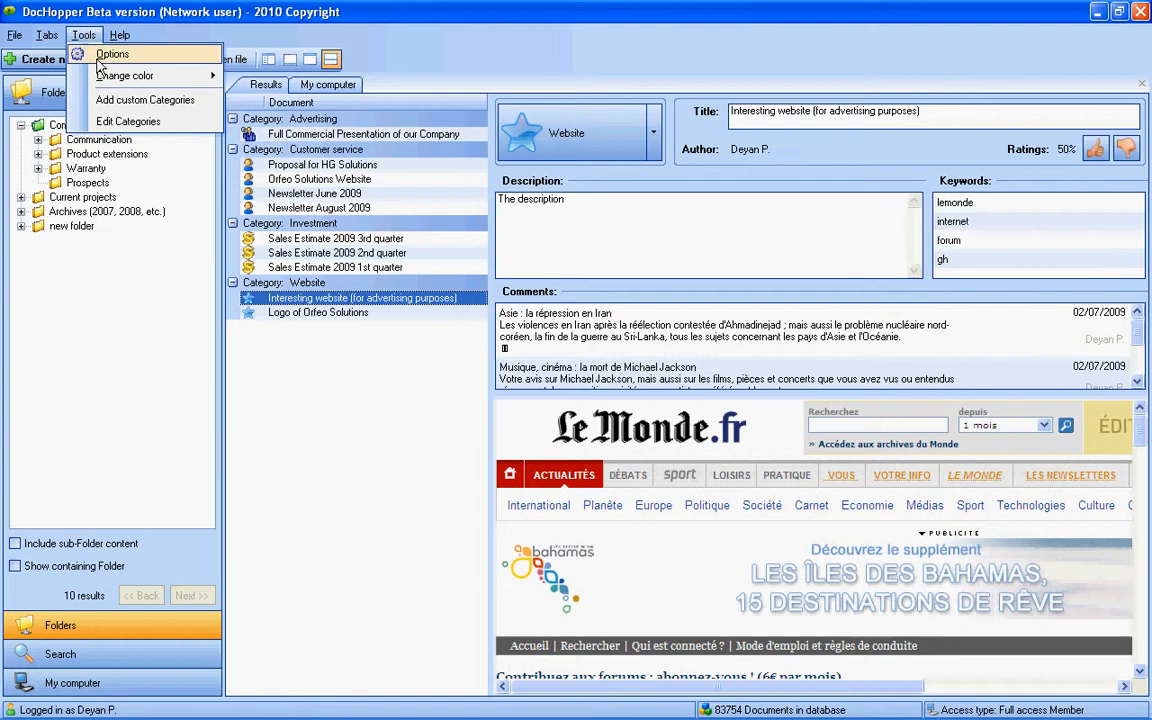
left_click(124, 123)
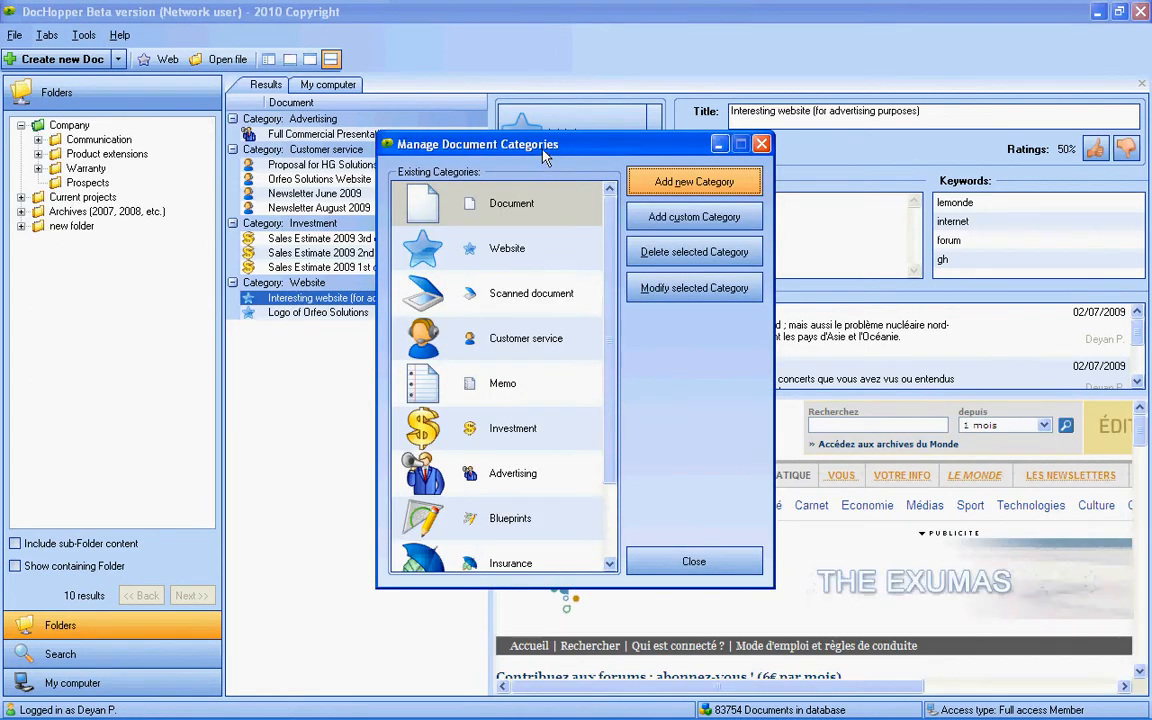
left_click_drag(543, 149, 457, 113)
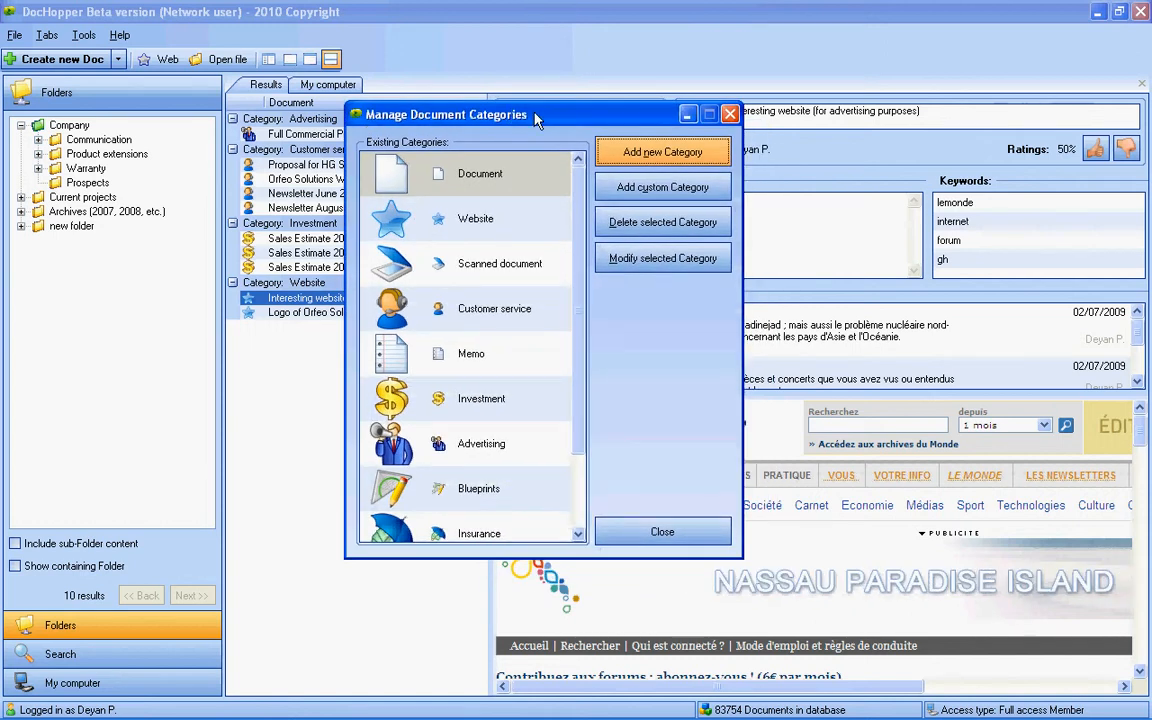
left_click(485, 174)
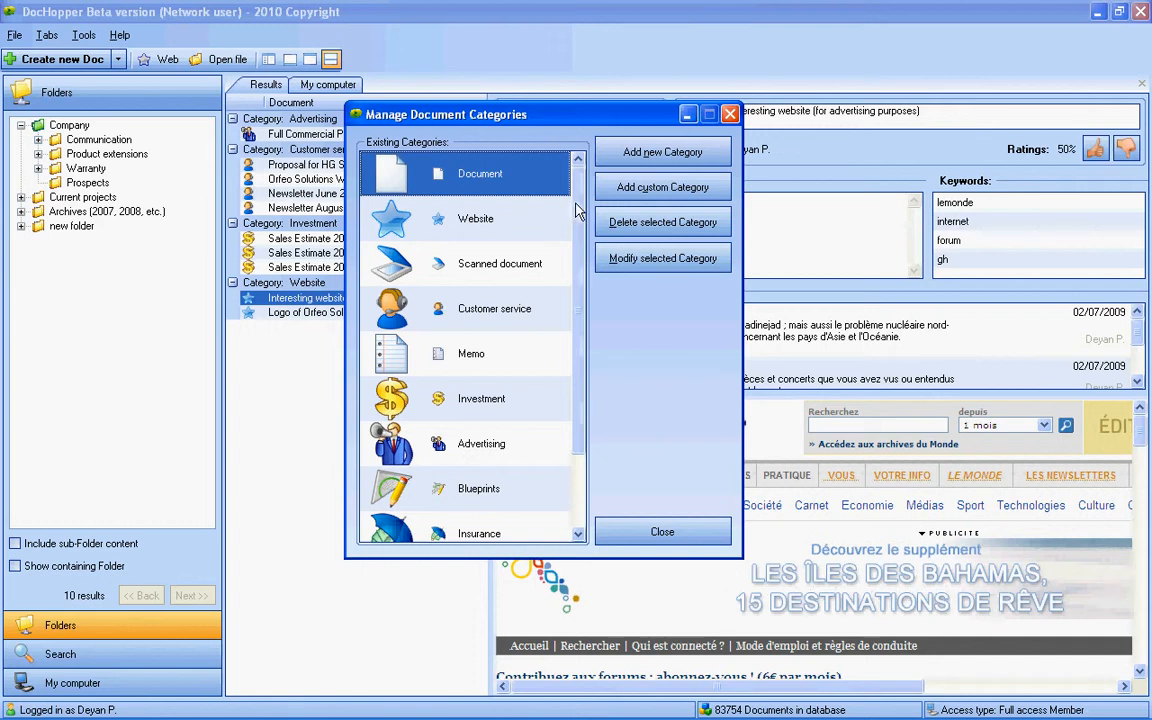
left_click_drag(577, 210, 575, 180)
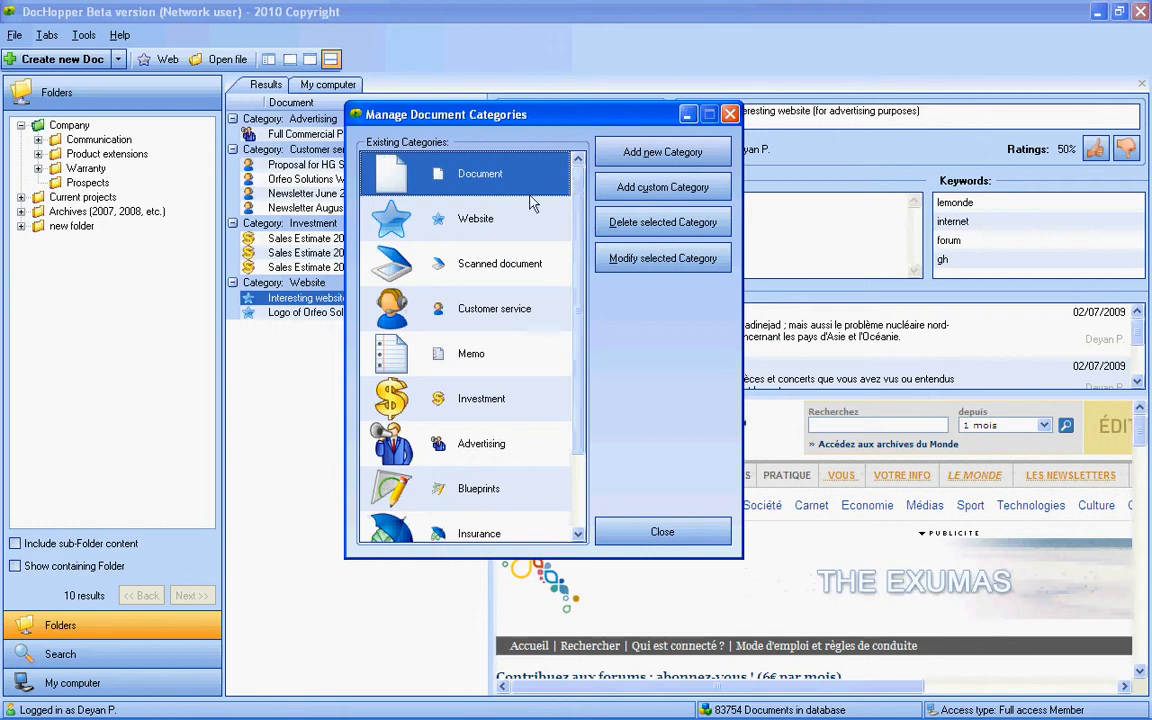
left_click(478, 220)
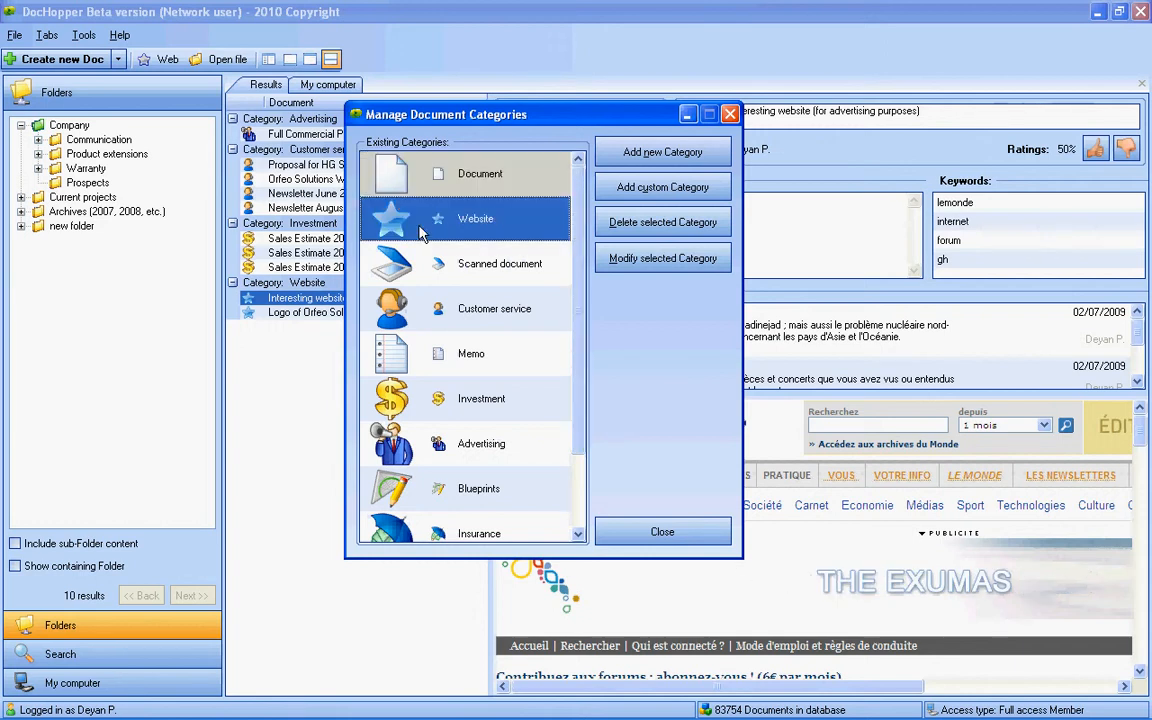
left_click(470, 266)
left_click(467, 318)
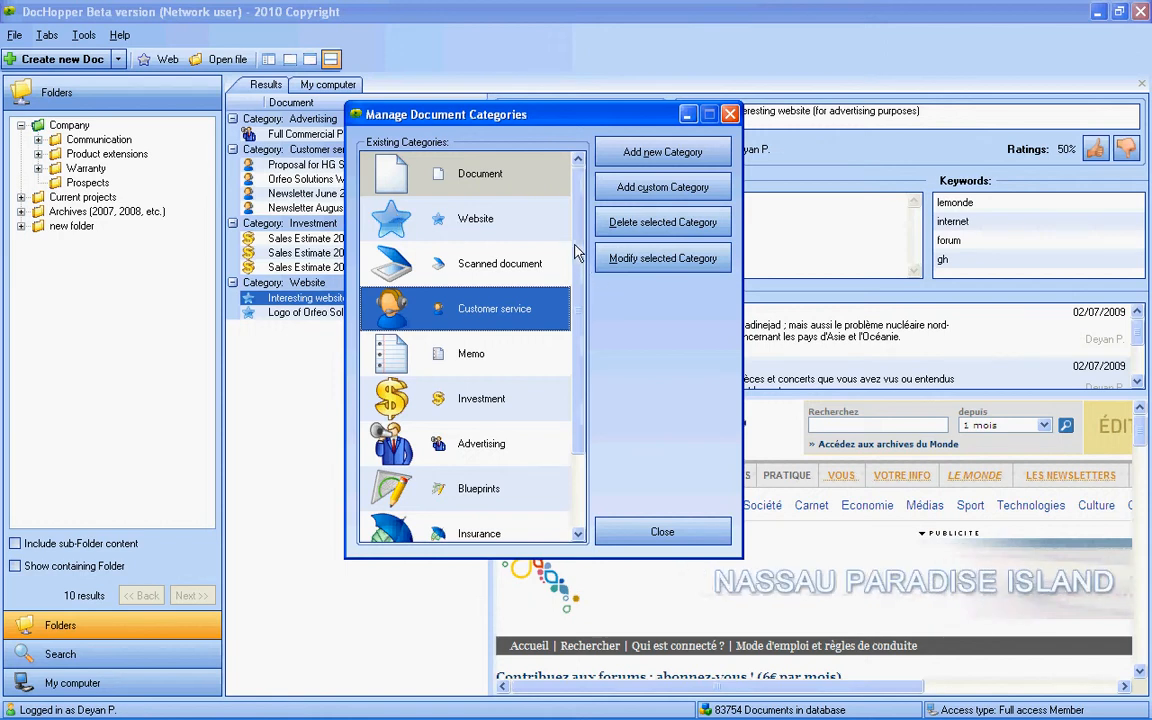
left_click_drag(577, 272, 577, 238)
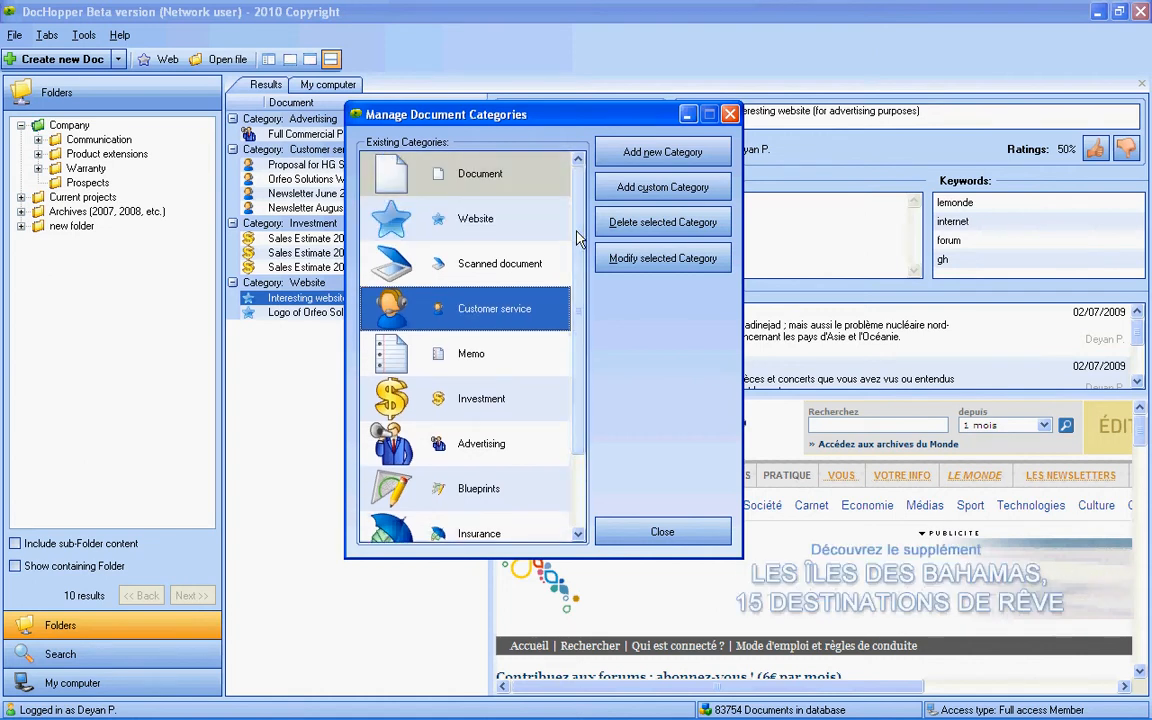
- Add a category named "new category" with the ActionBarForSingleCOmputer picture from the screenshots folder as its image
left_click(688, 152)
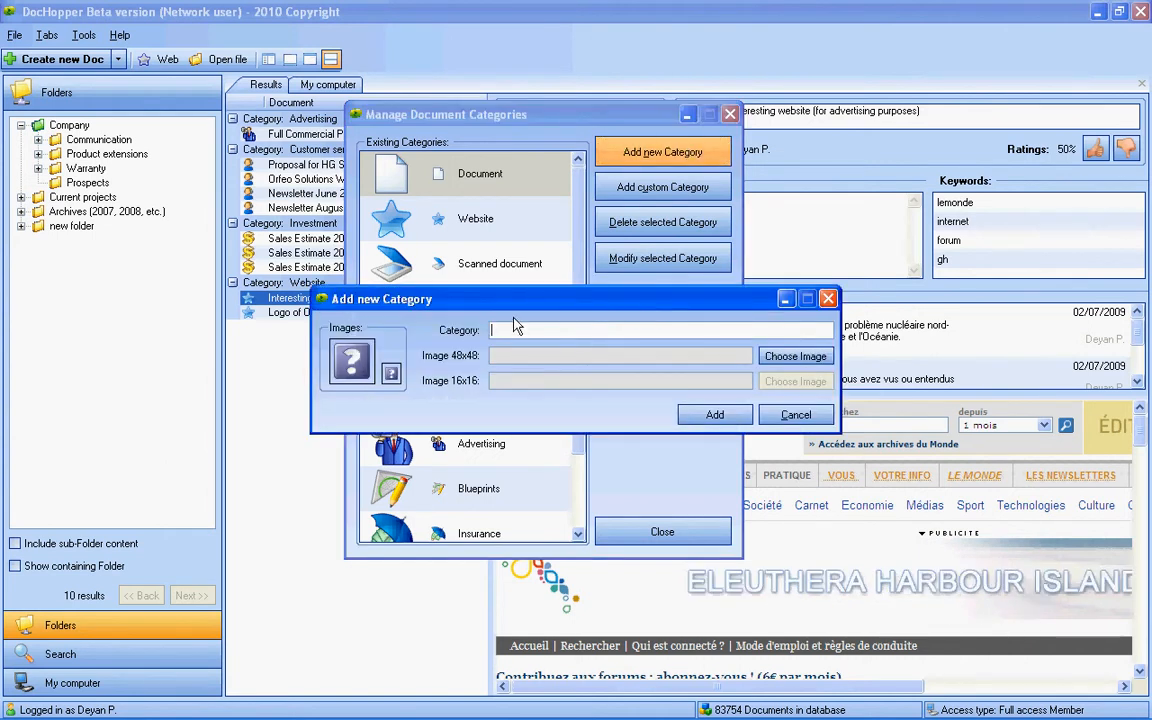
type("new c")
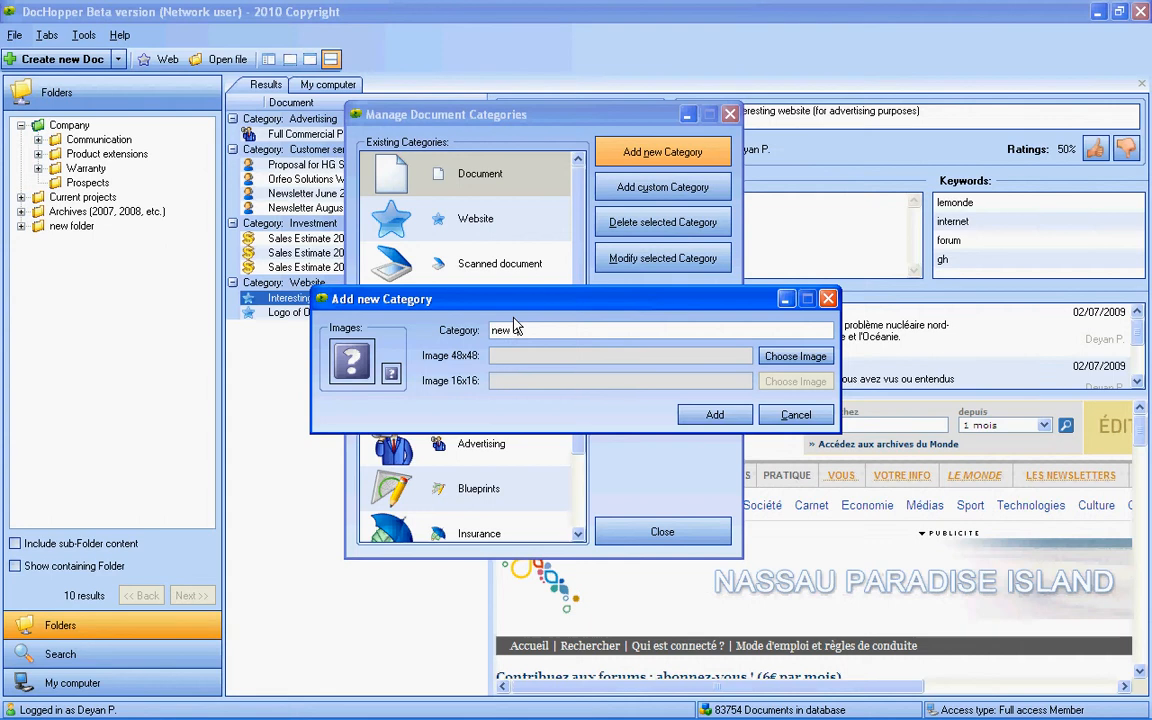
type("ategory")
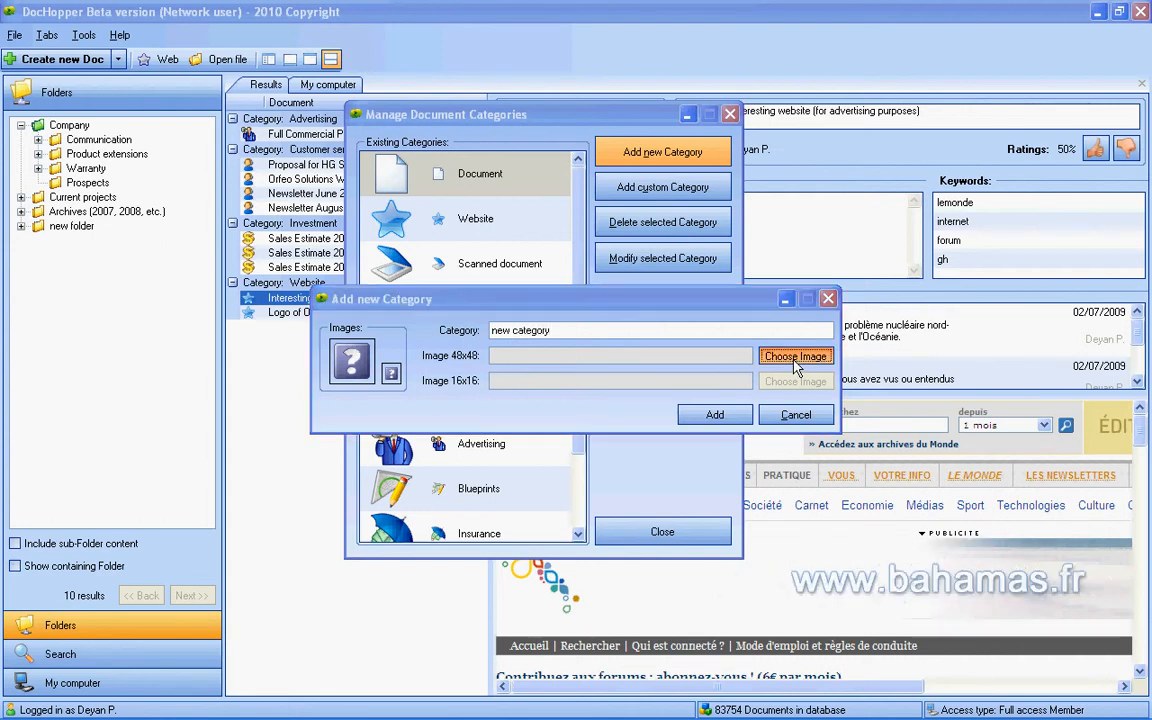
left_click(795, 357)
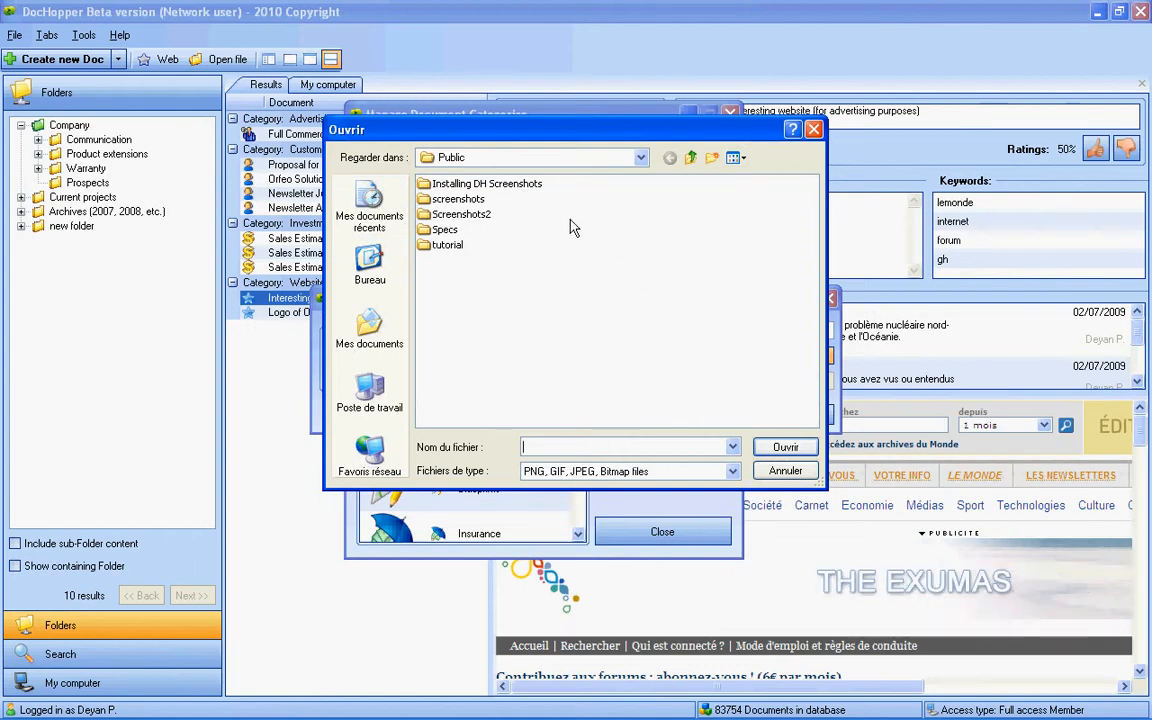
double_click(468, 199)
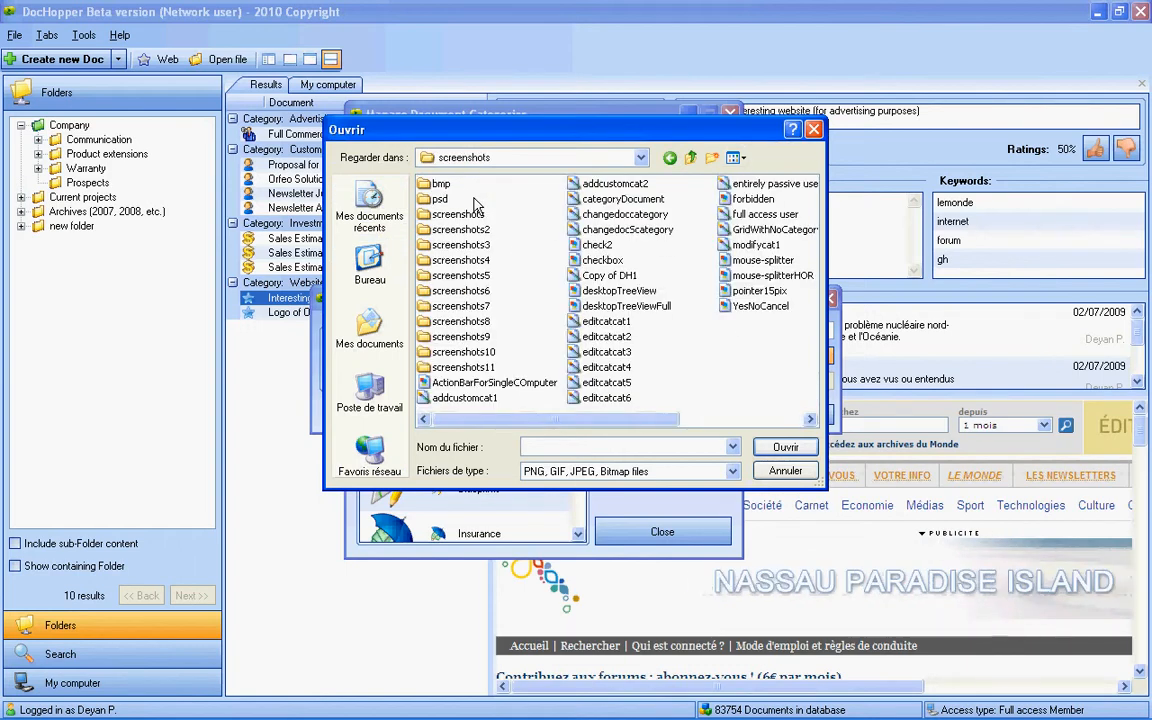
double_click(525, 385)
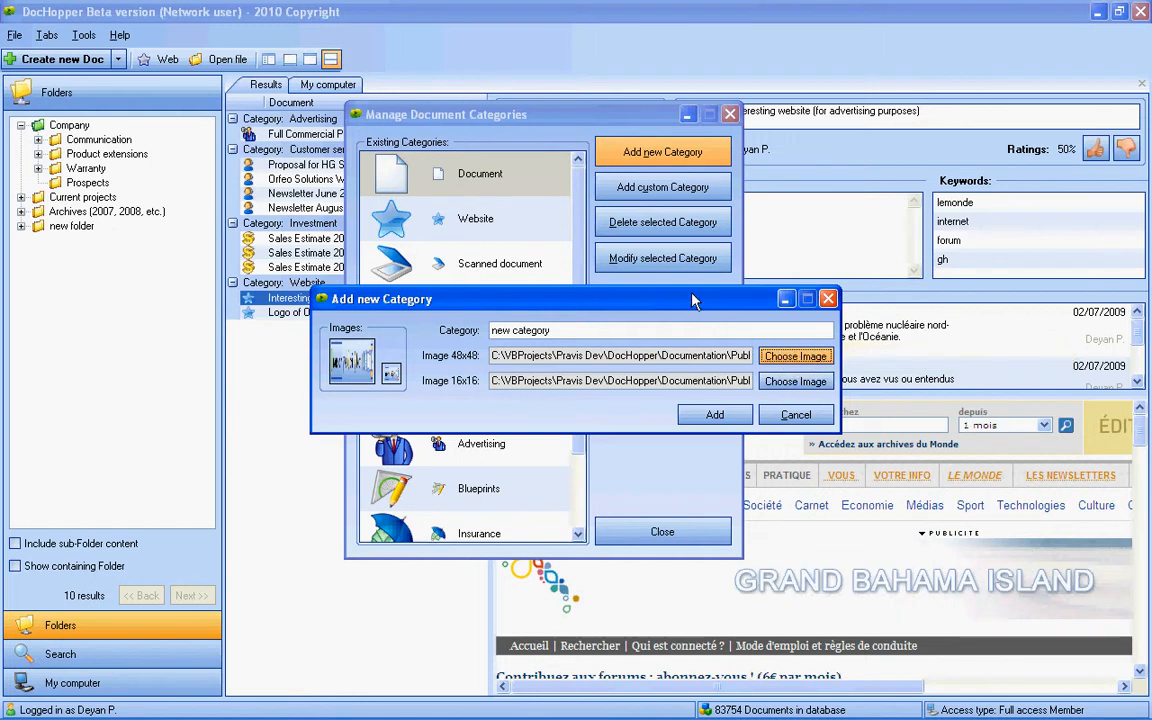
left_click(783, 386)
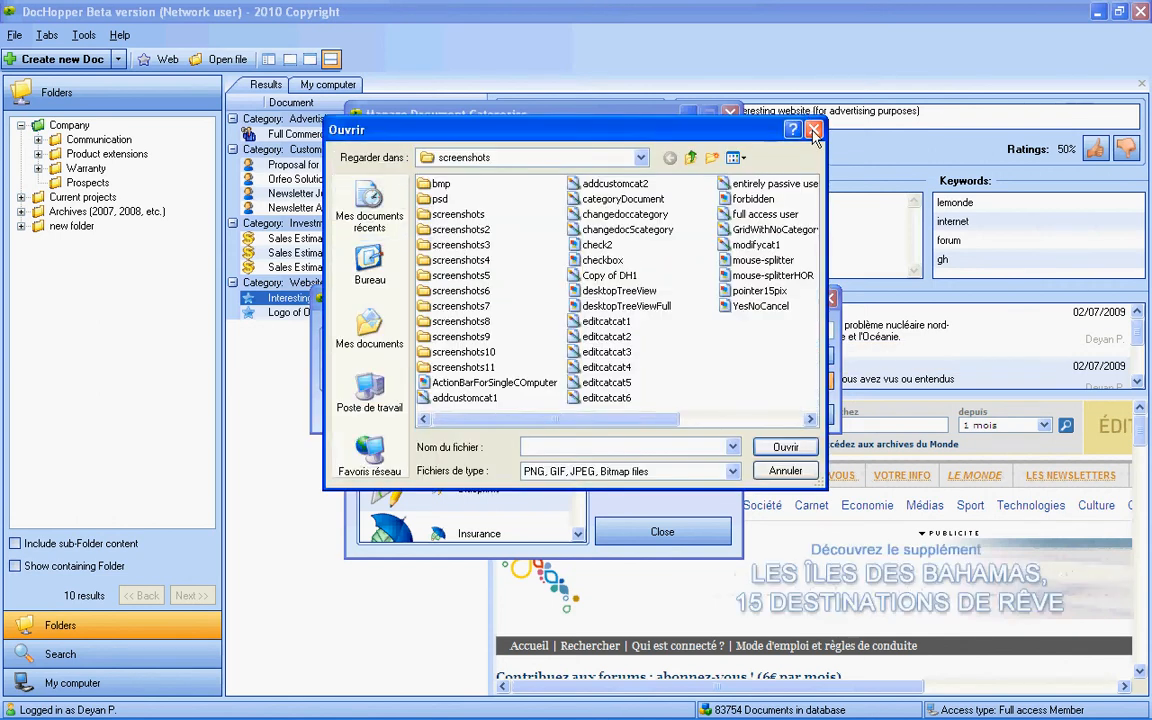
left_click(814, 131)
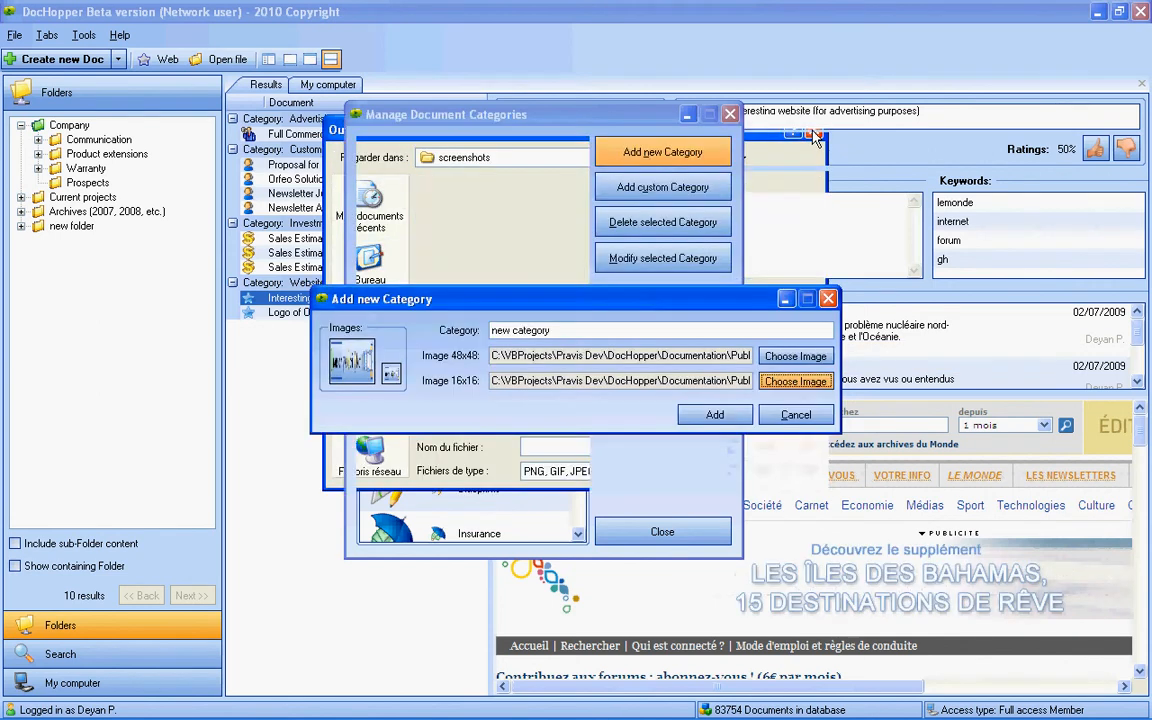
left_click(716, 416)
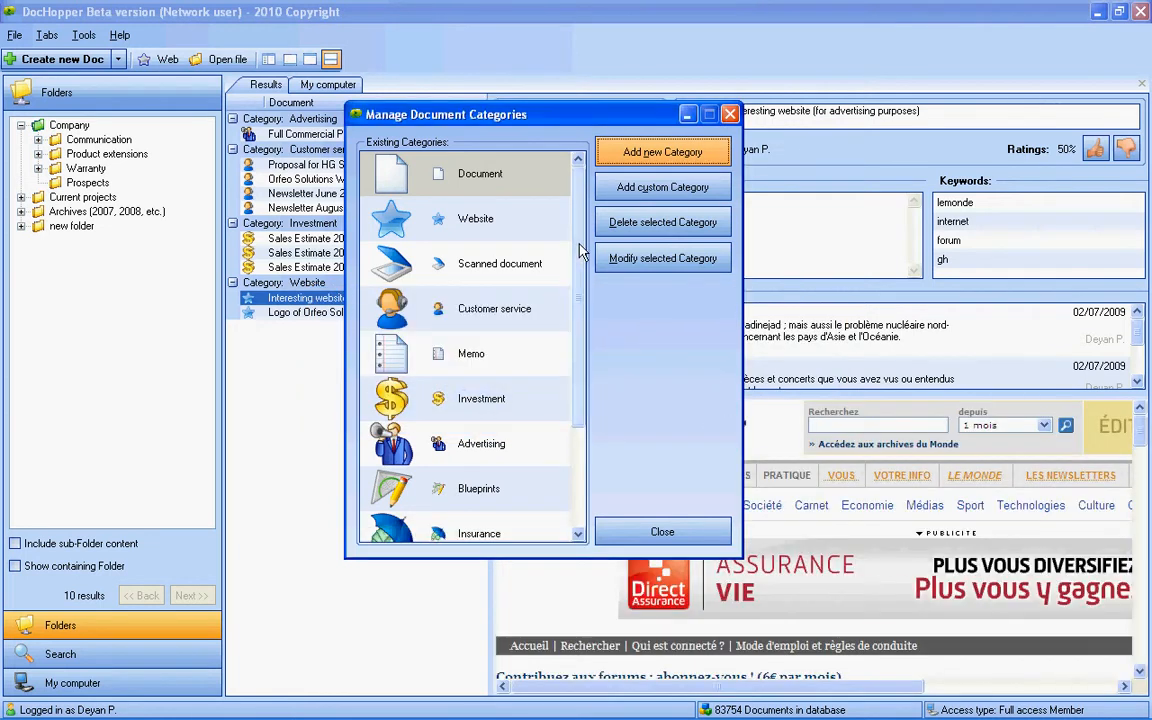
- Delete the "new category" entry from the existing document categories
left_click_drag(579, 250, 580, 378)
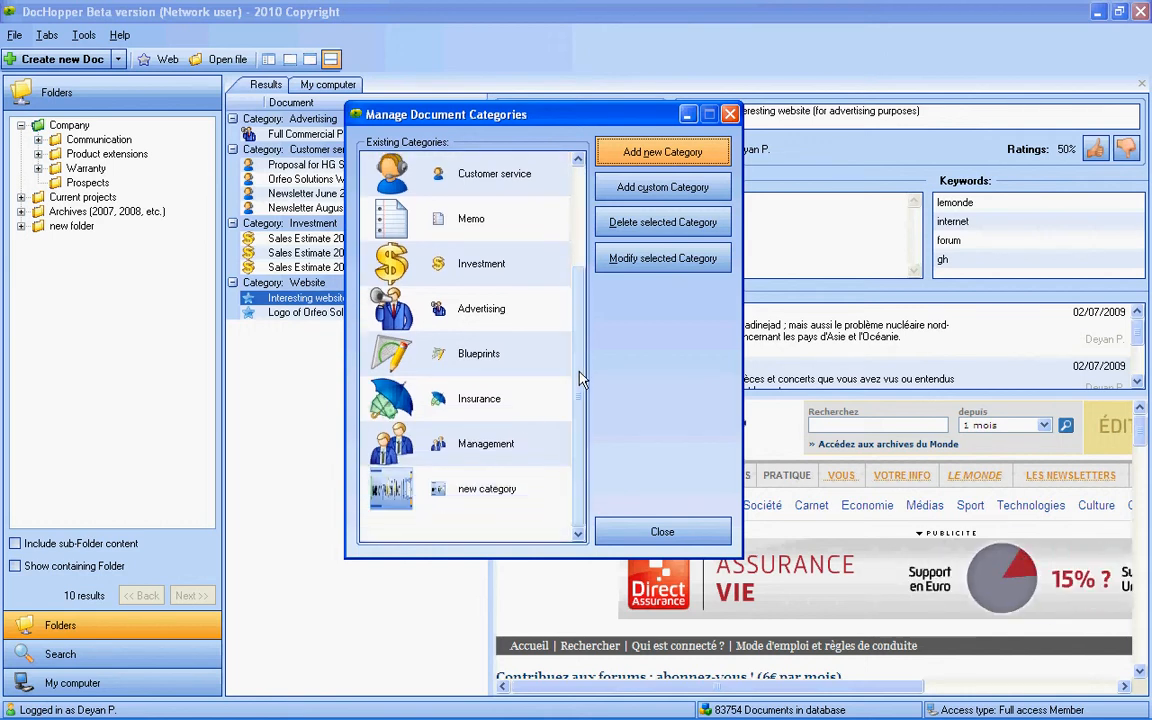
left_click(398, 500)
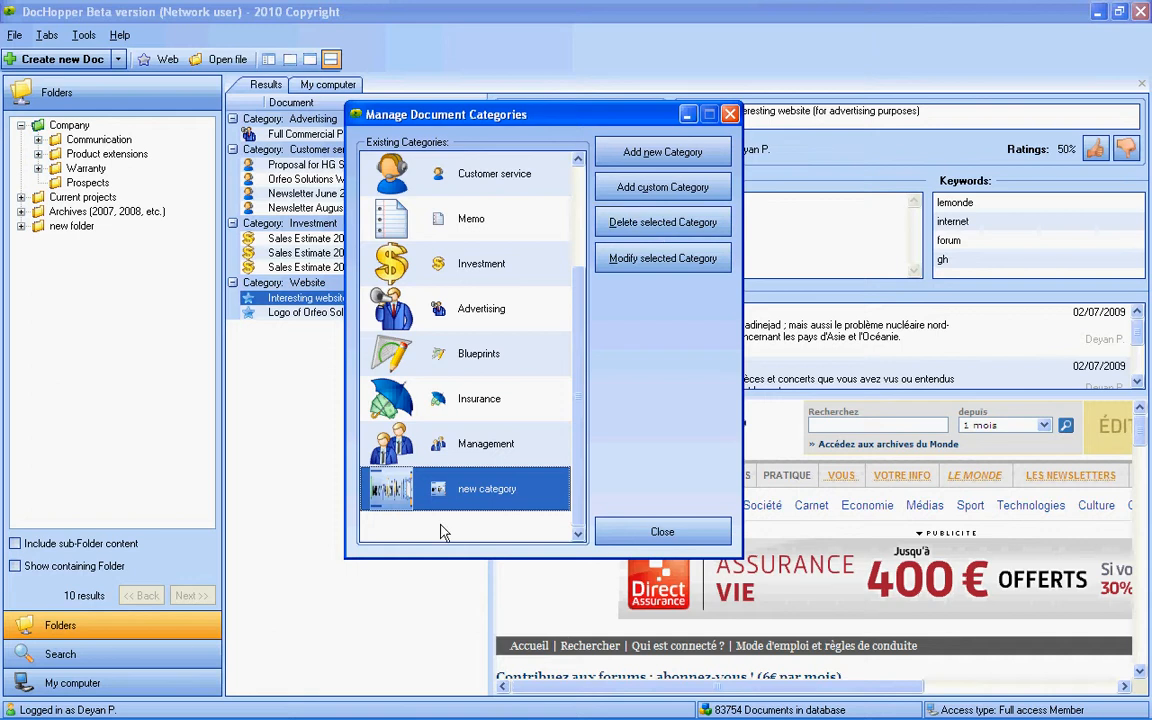
left_click(645, 224)
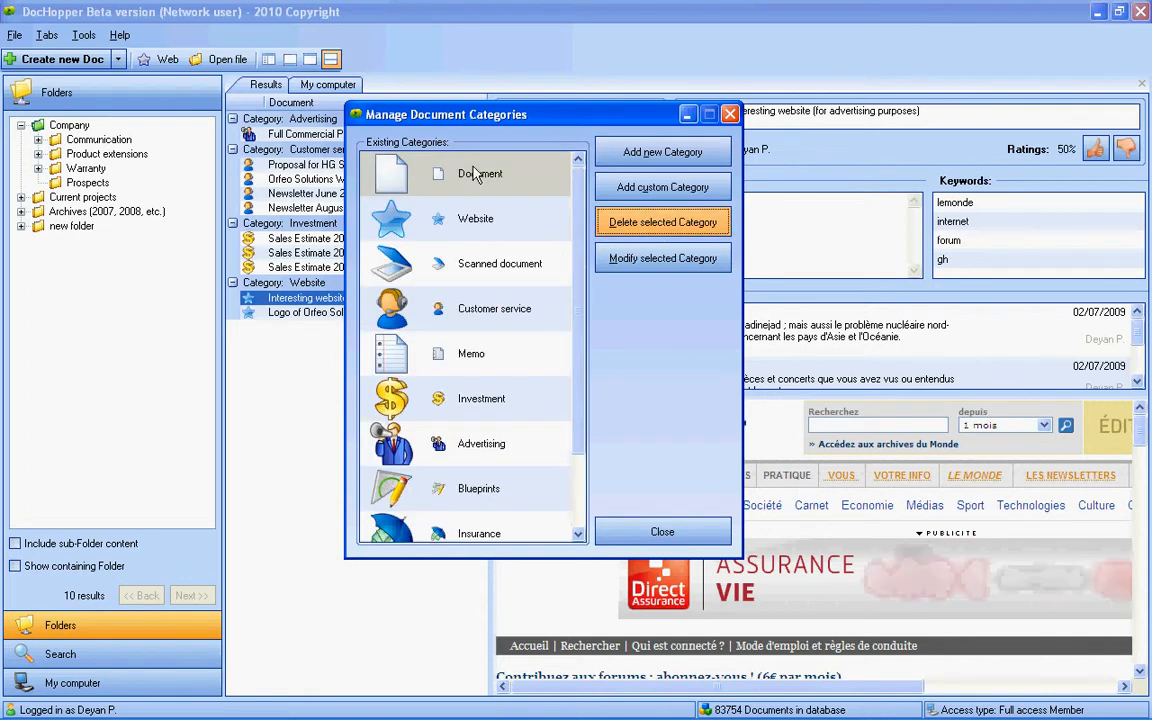
- Try to delete the Document category and leave the category manager
left_click(462, 174)
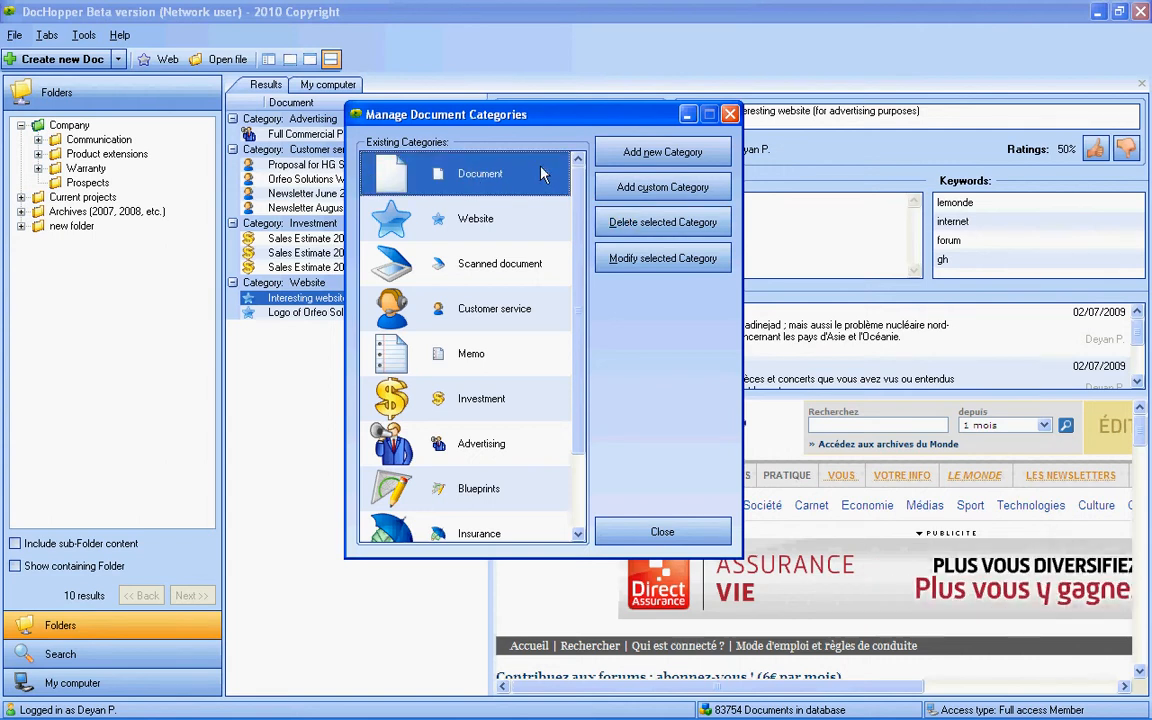
left_click(650, 222)
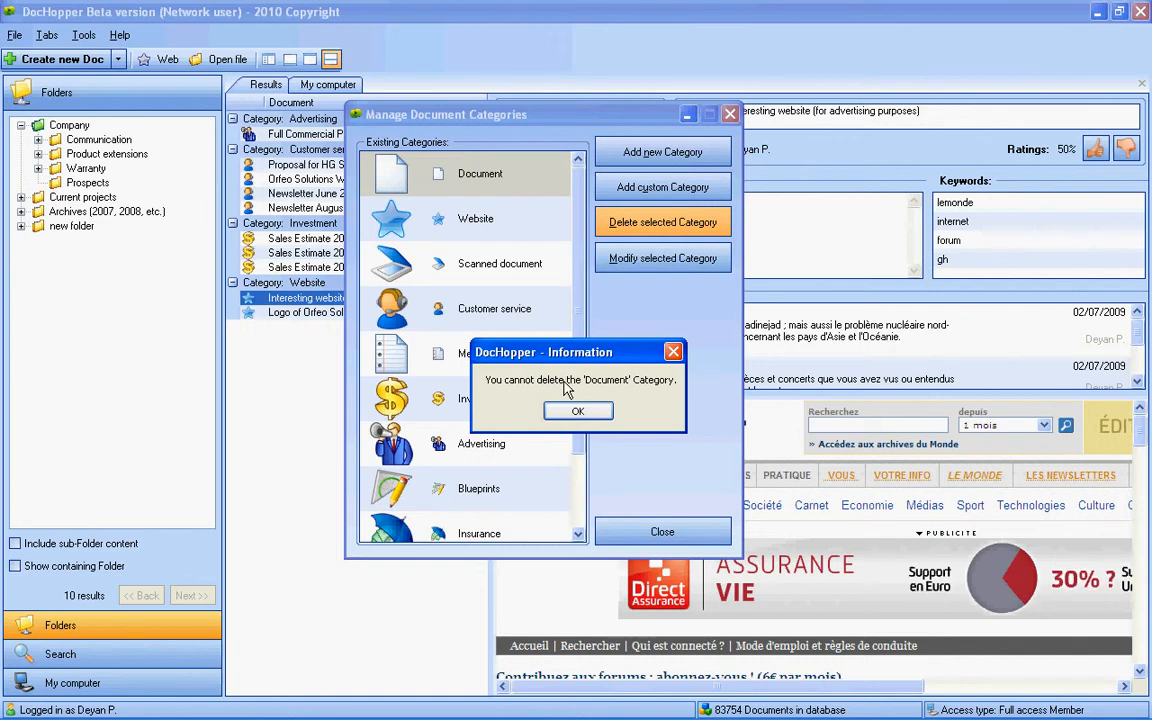
left_click(580, 411)
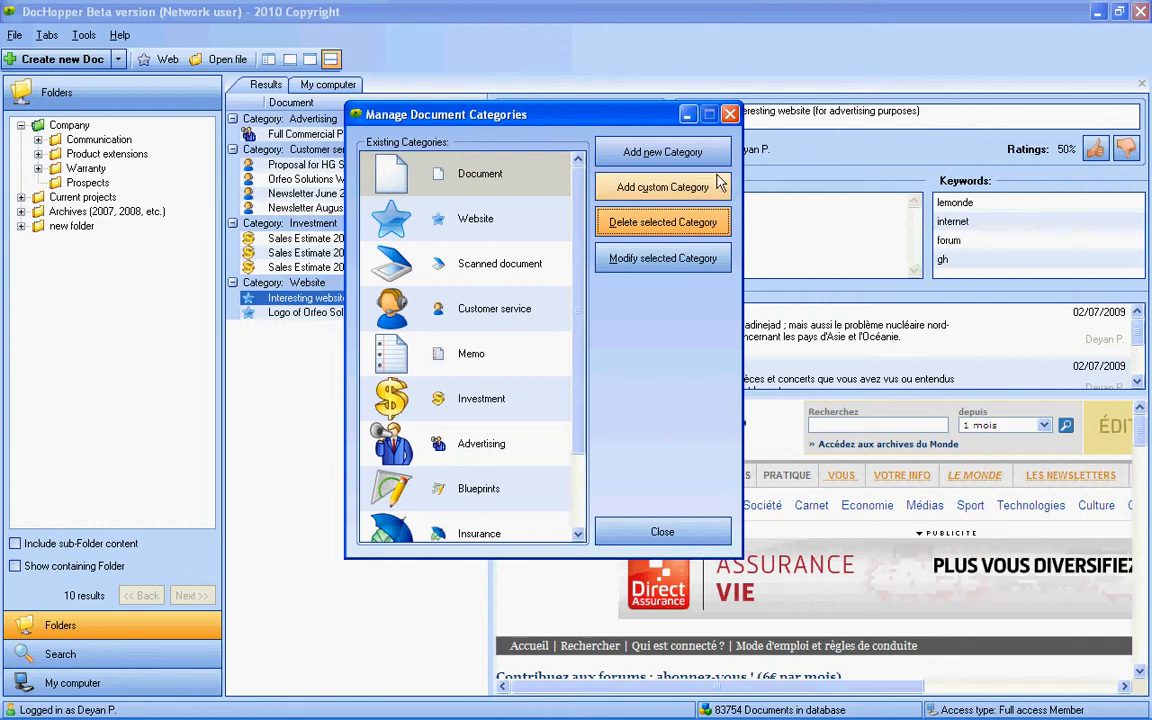
left_click(730, 116)
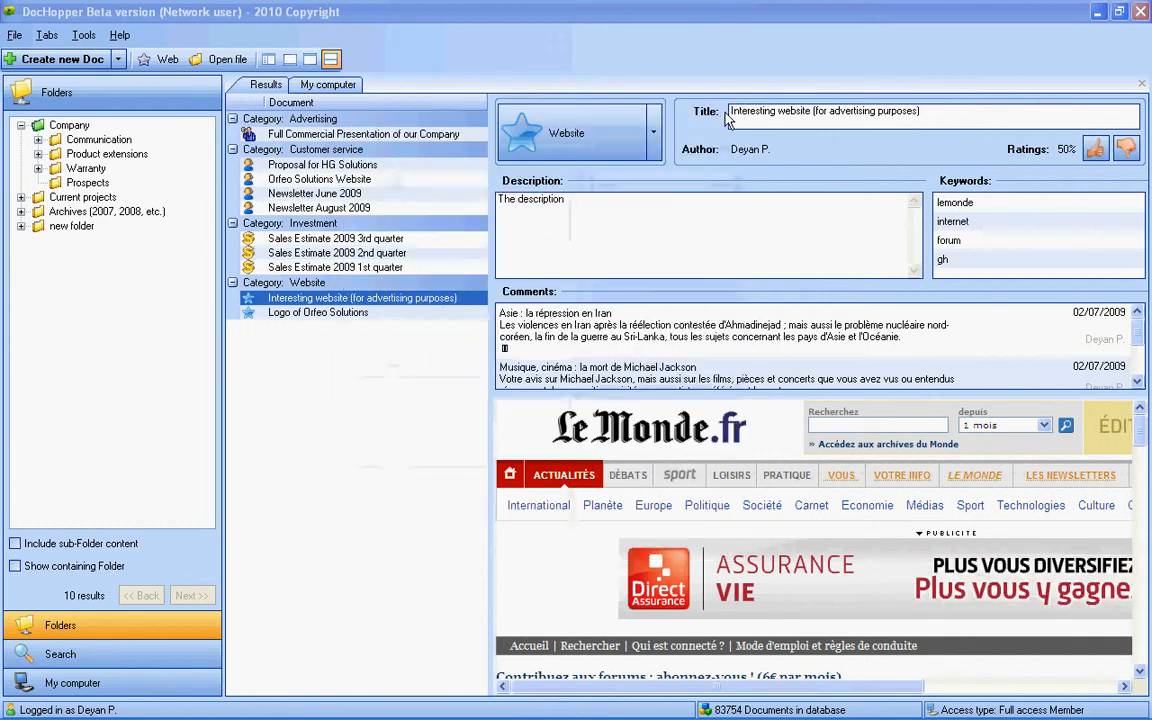
- Open the predefined custom categories and examine the General, Company, Law, Finance, Leisure and Miscellaneous groups
left_click(84, 35)
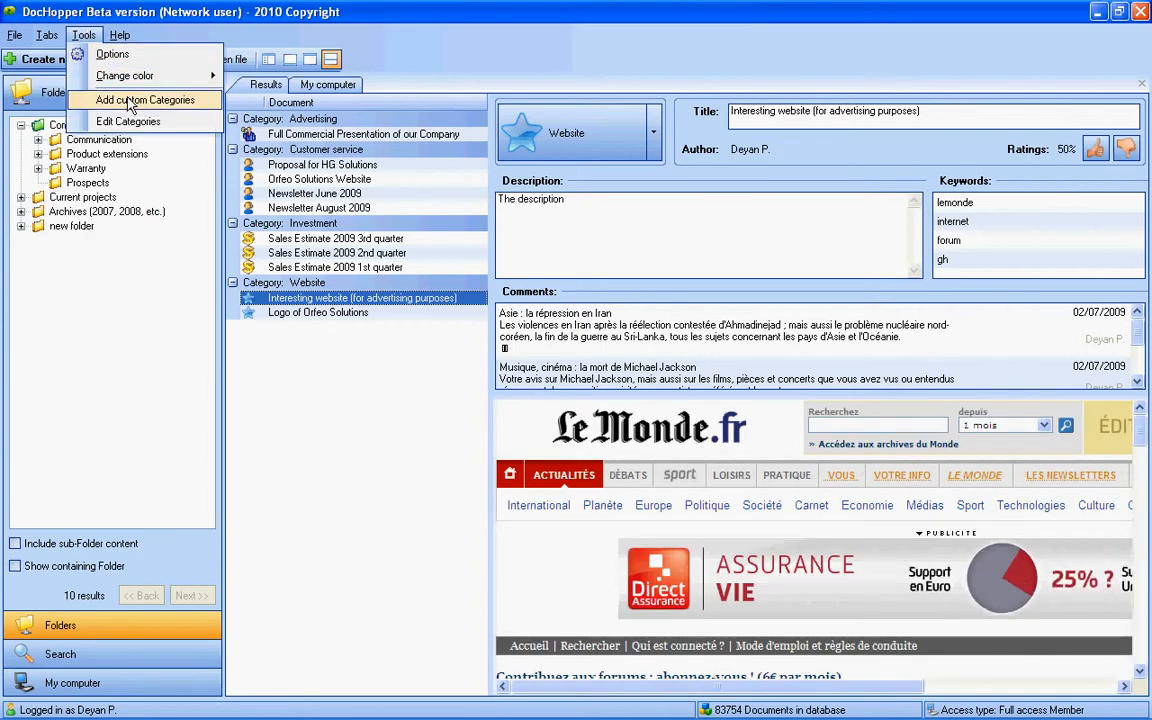
left_click(115, 99)
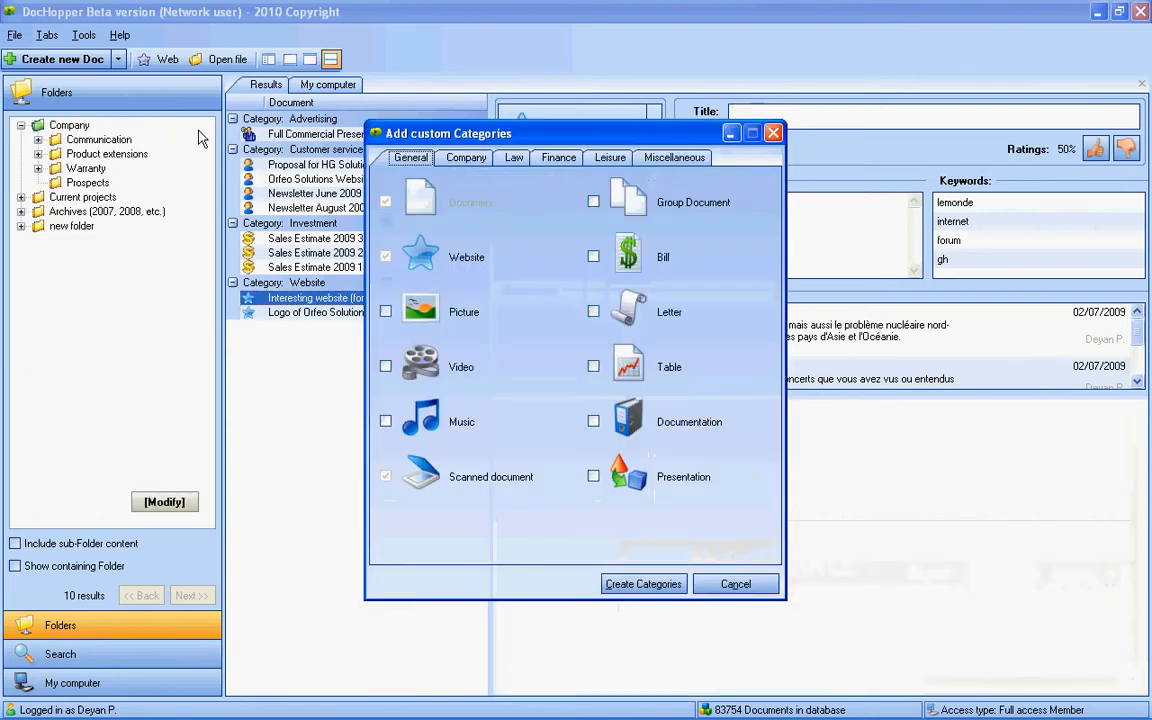
left_click_drag(466, 137, 405, 130)
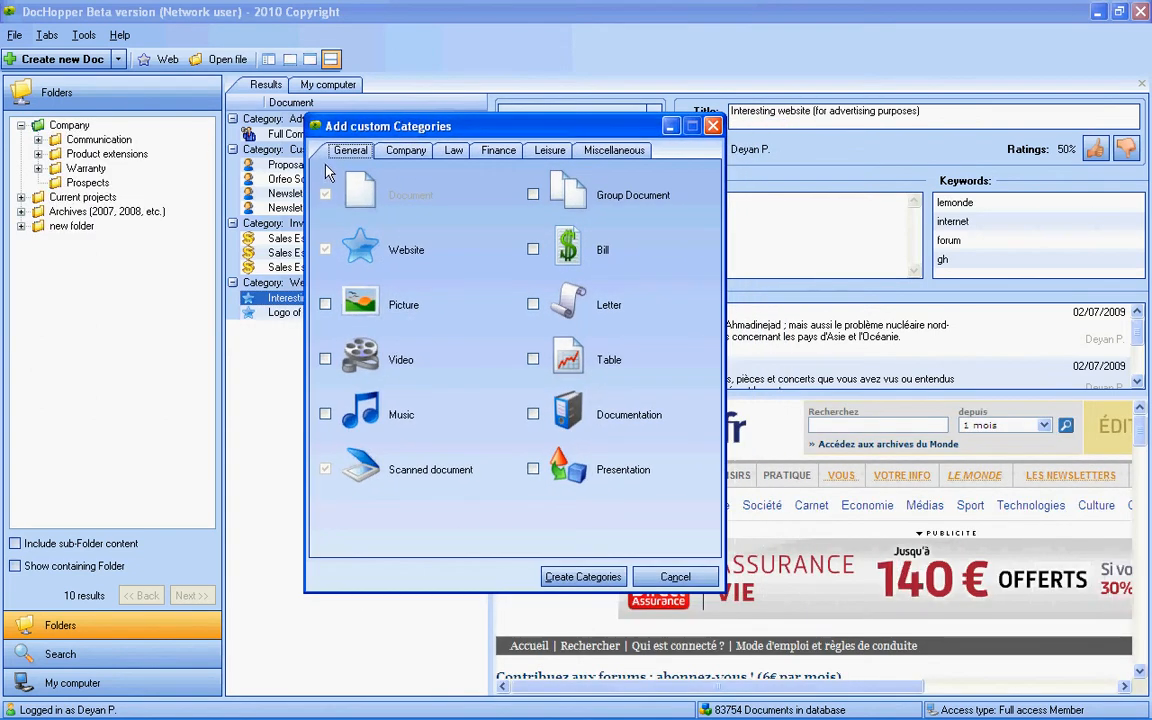
left_click(405, 153)
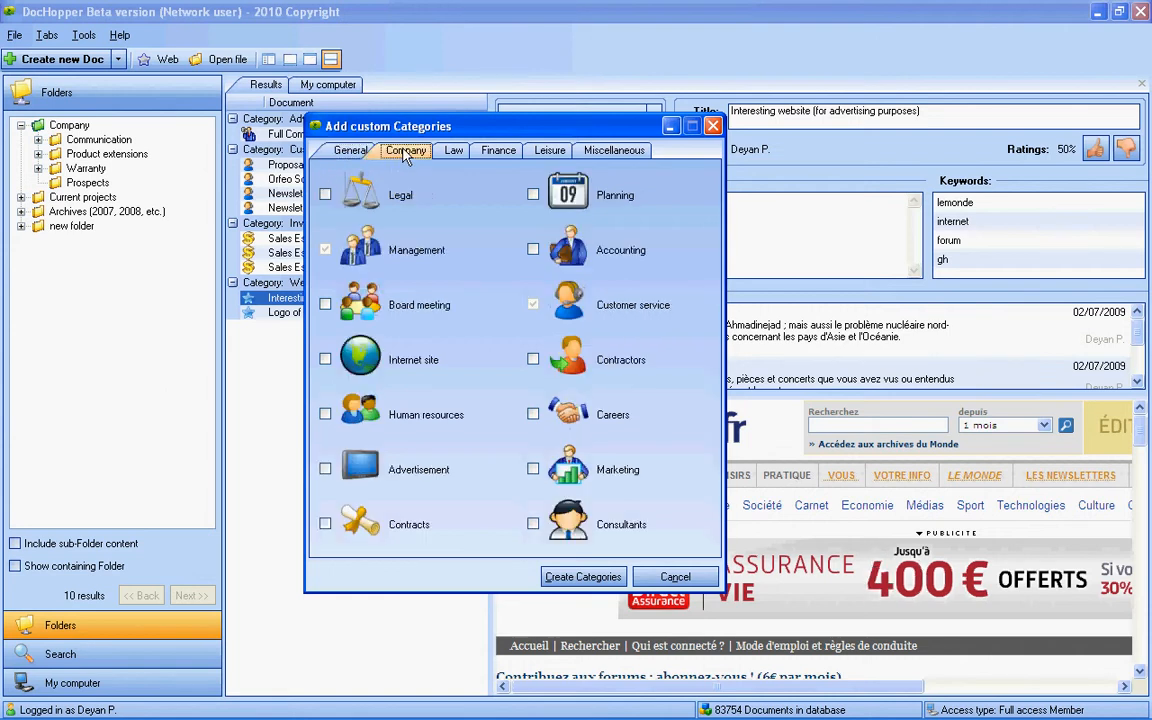
left_click(455, 152)
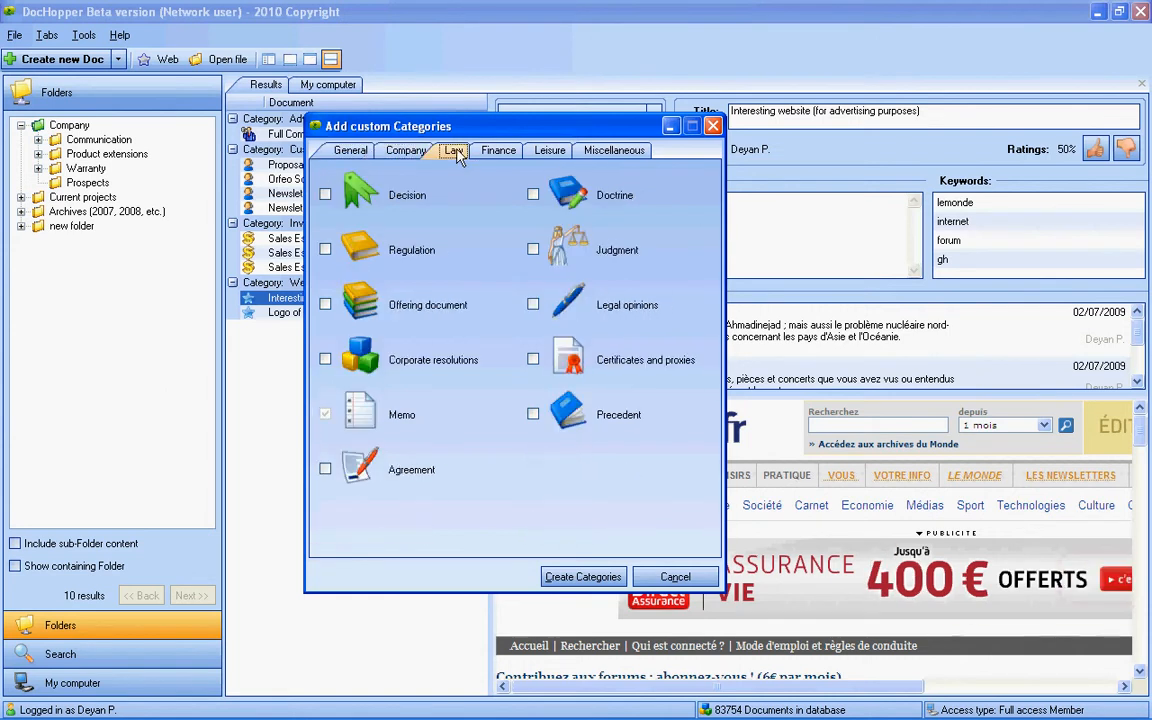
left_click(510, 156)
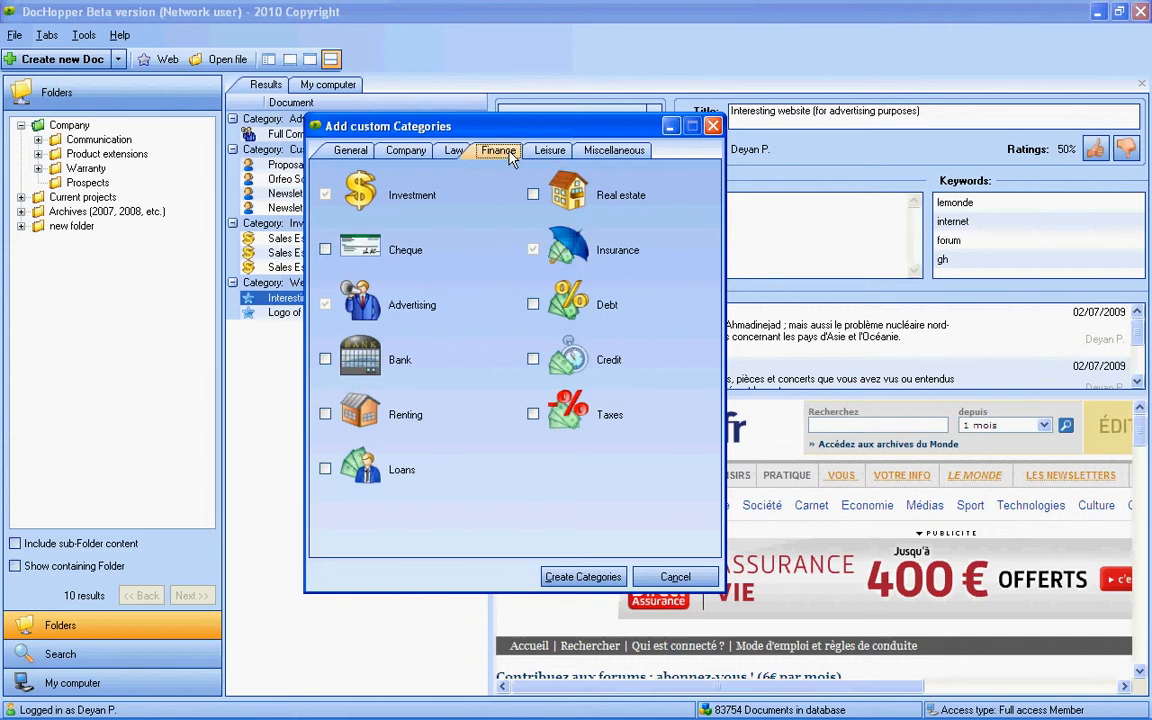
left_click(569, 158)
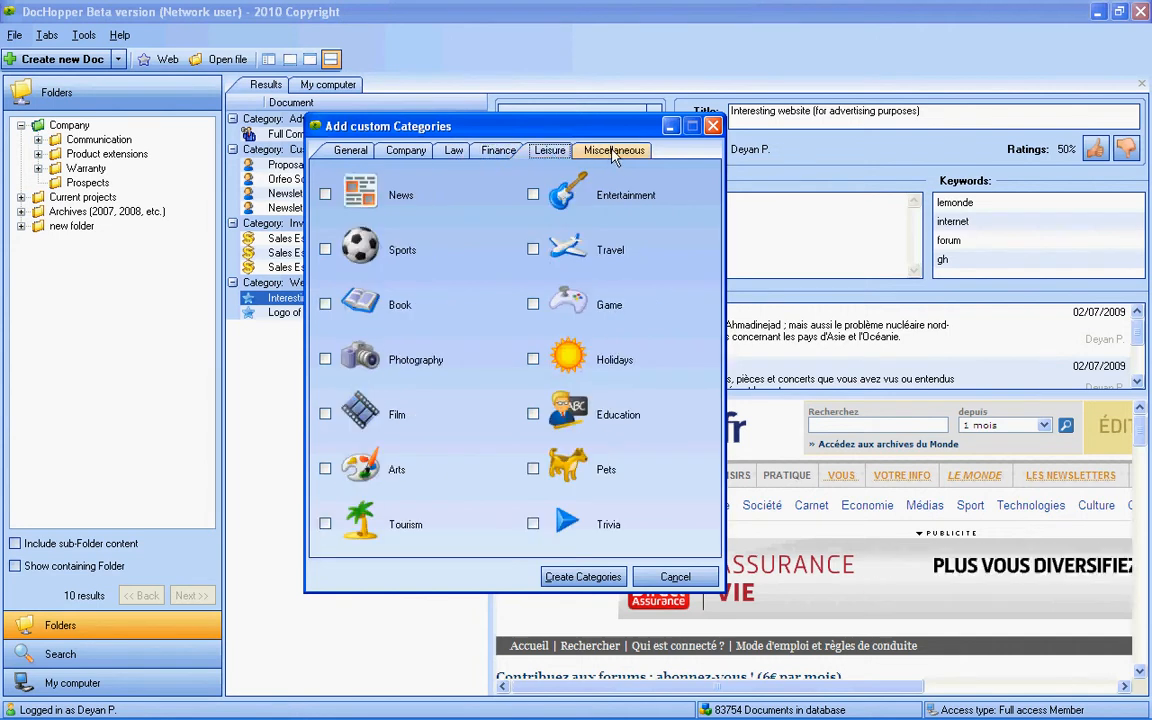
left_click(614, 152)
left_click(549, 155)
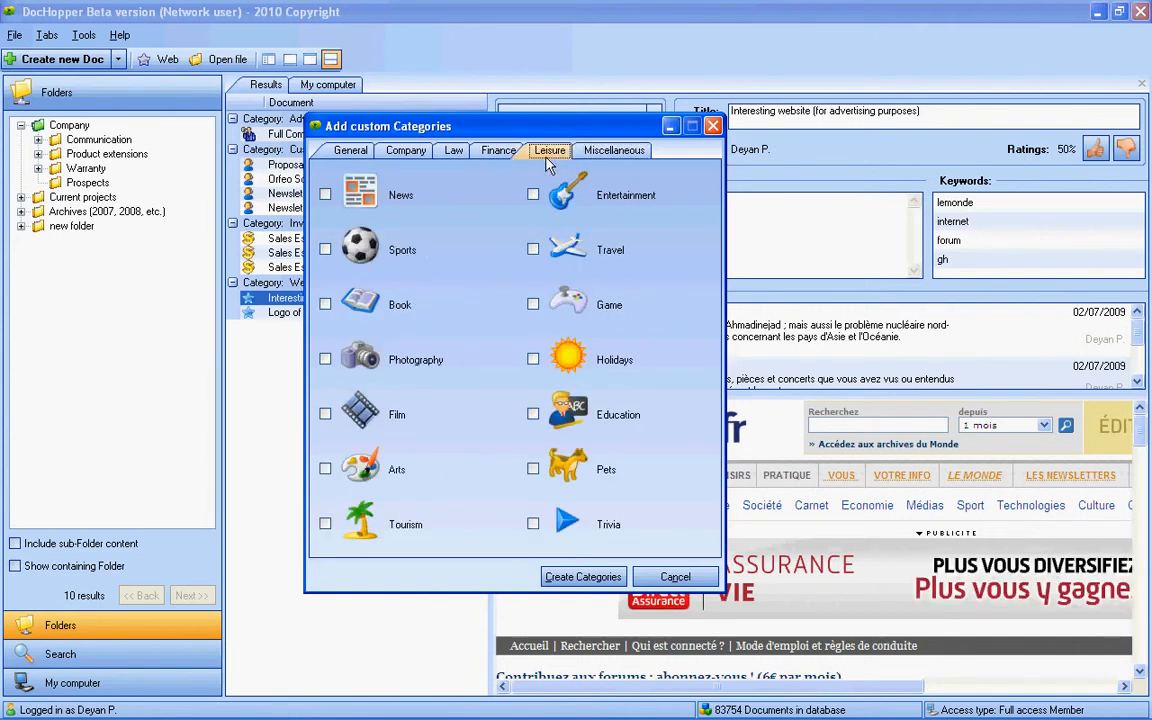
left_click(499, 155)
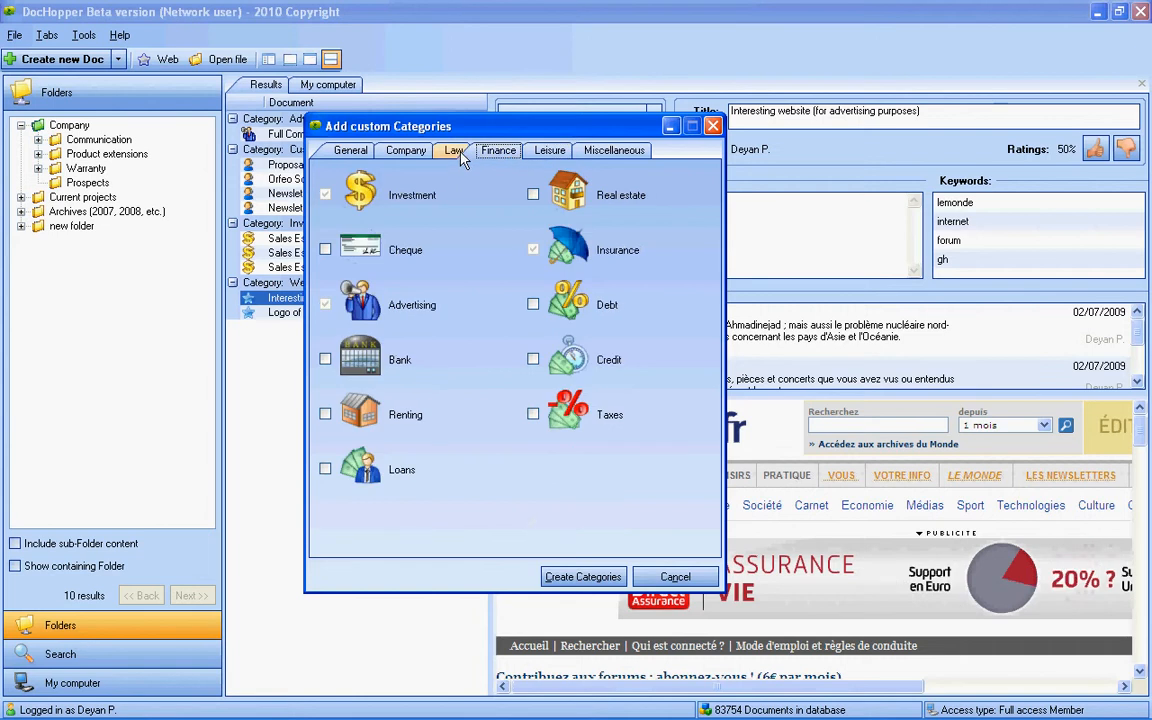
left_click(454, 152)
left_click(410, 152)
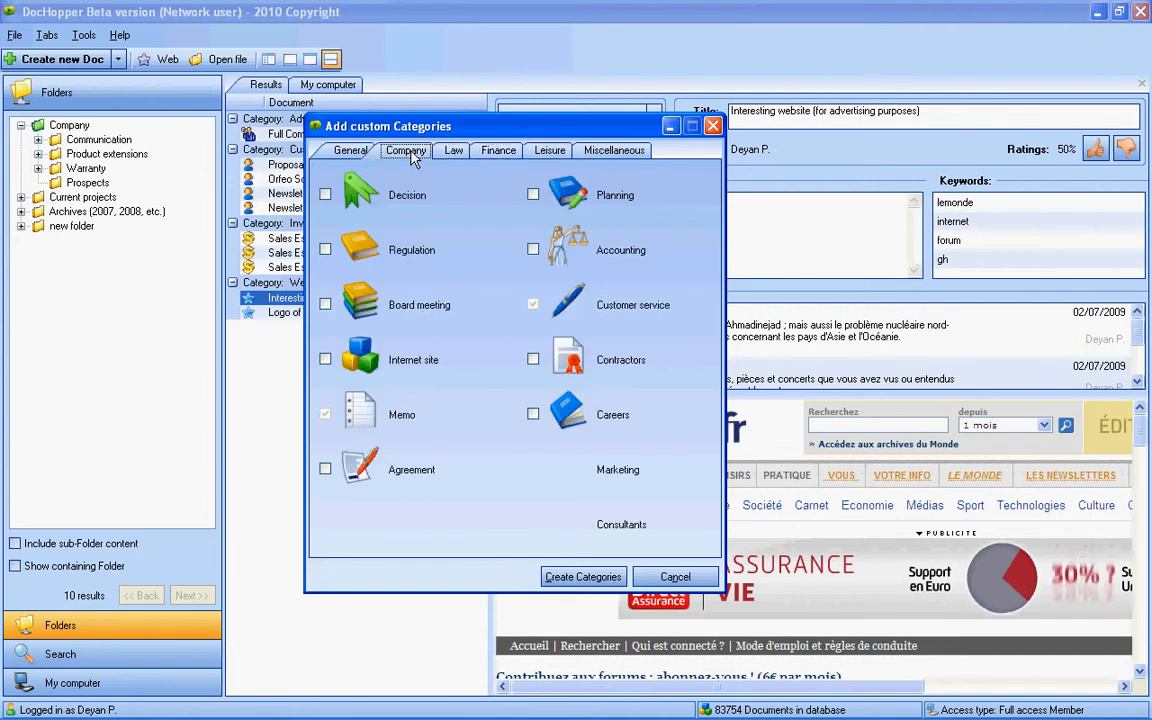
left_click(355, 155)
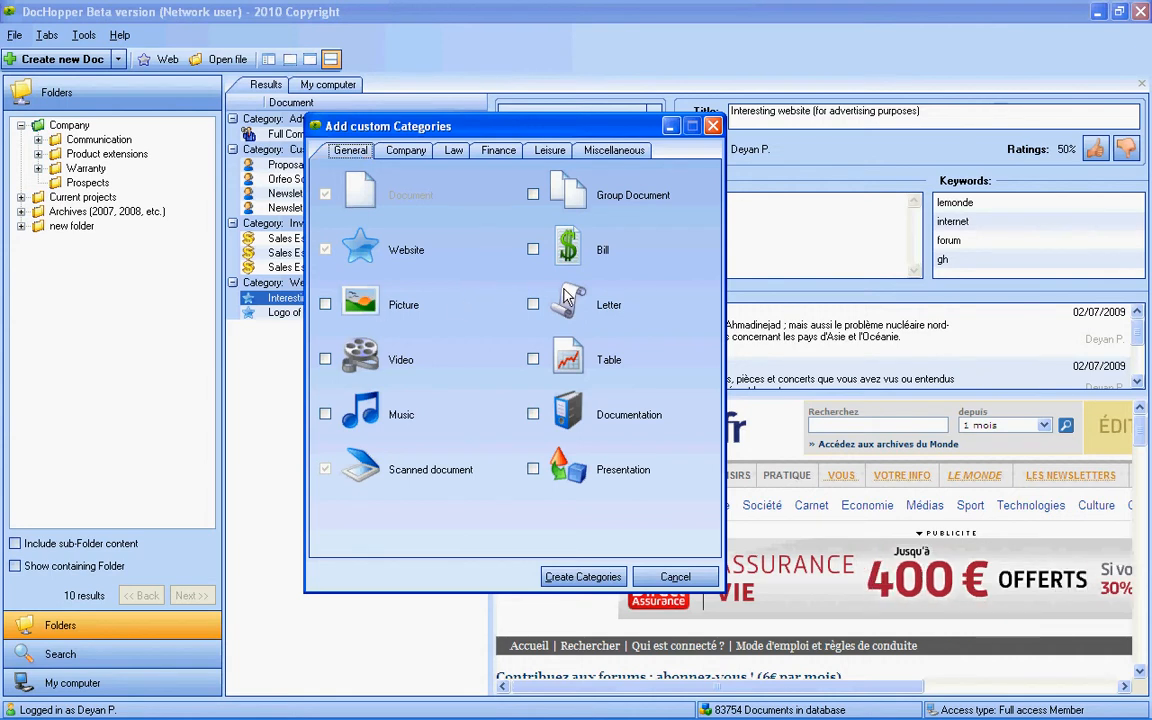
- Create the predefined Human resources category from the Company group of custom categories
left_click(407, 152)
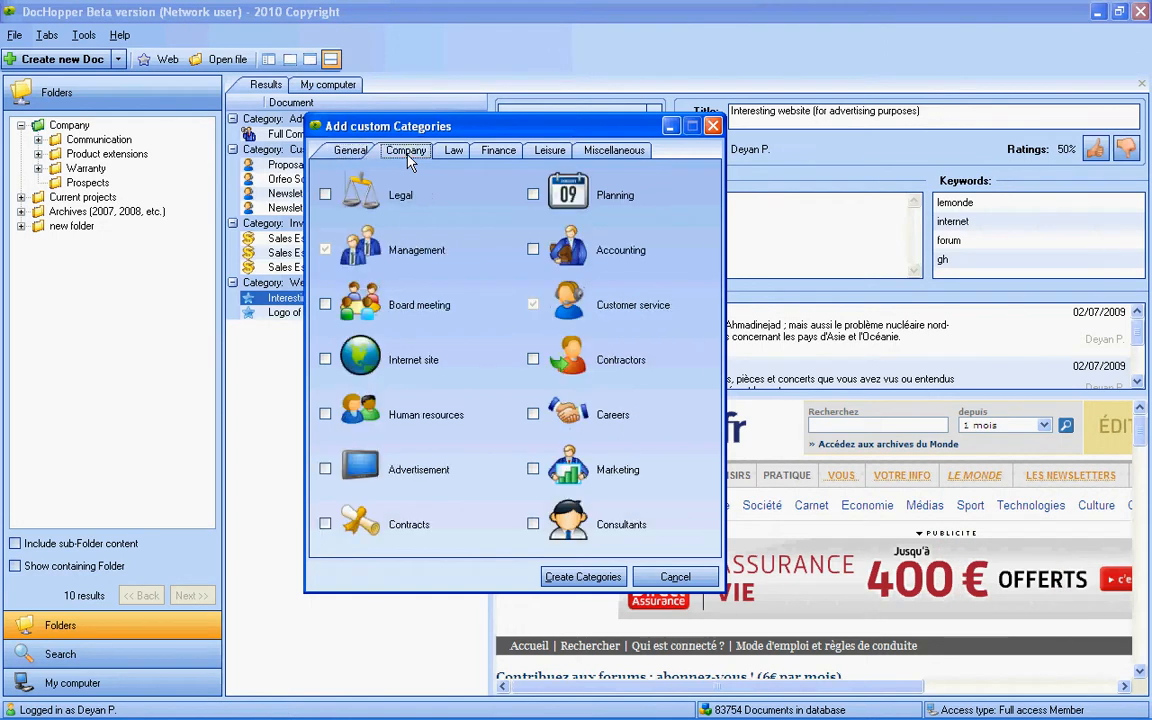
left_click(326, 415)
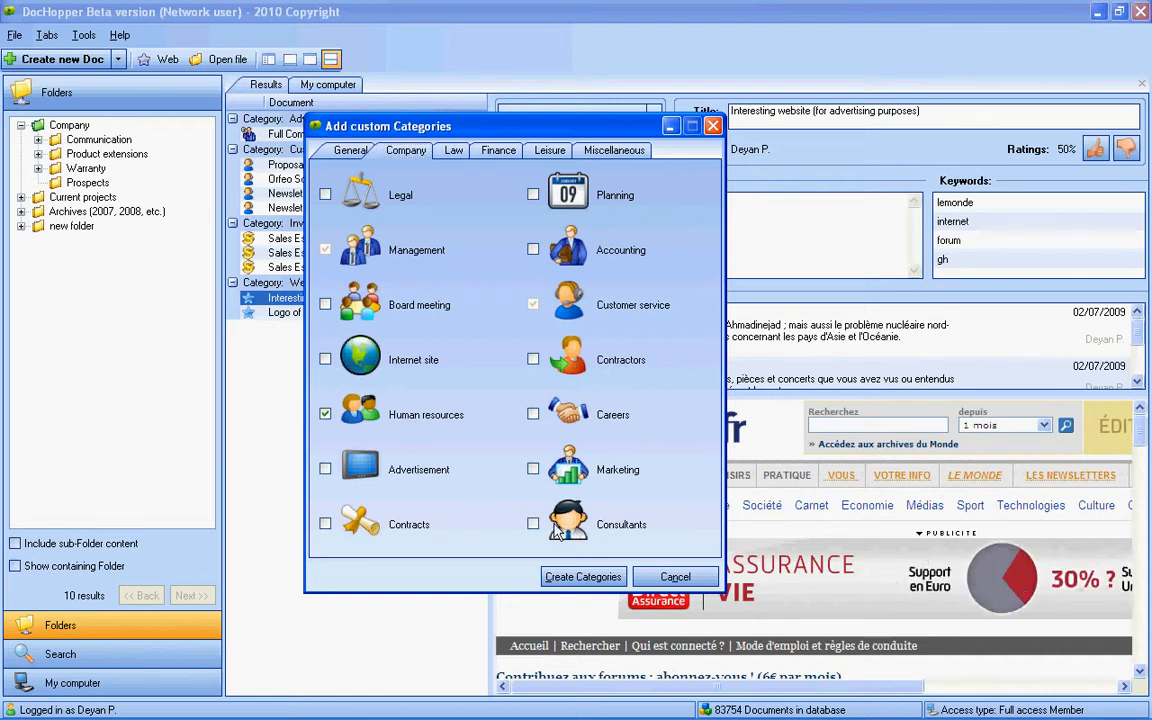
left_click(599, 582)
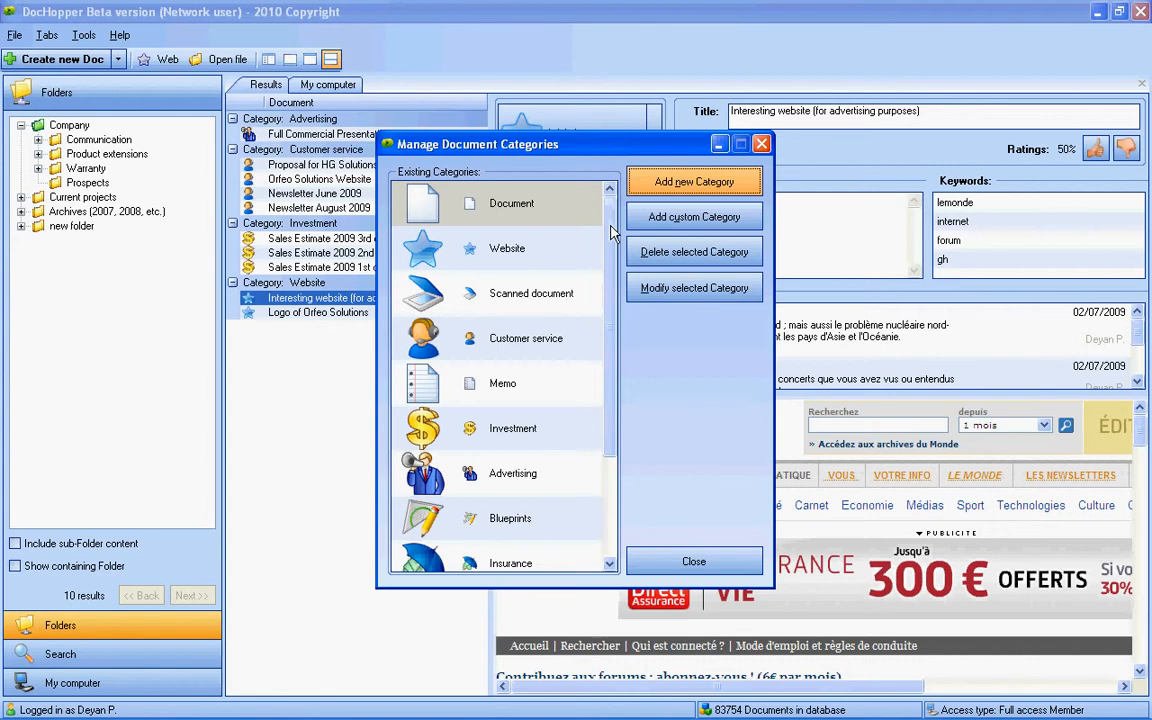
- Rename the Human resources category to HR, check its entry among the existing categories and close the category manager
left_click_drag(611, 228, 614, 358)
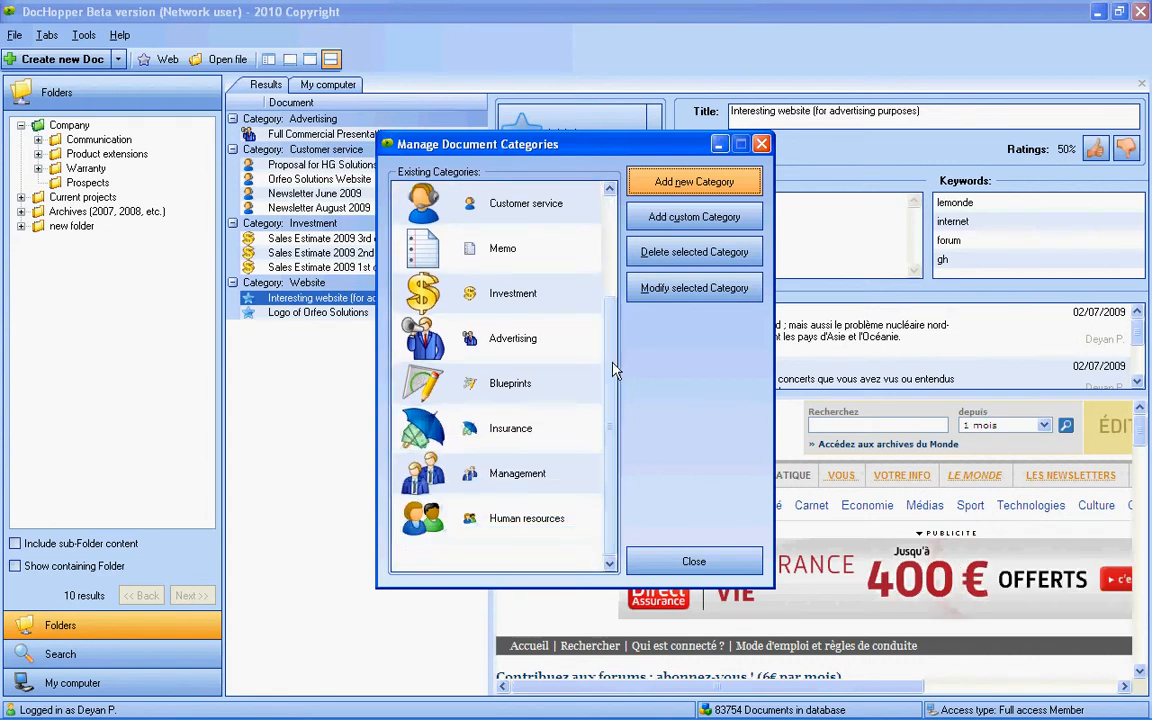
left_click(428, 532)
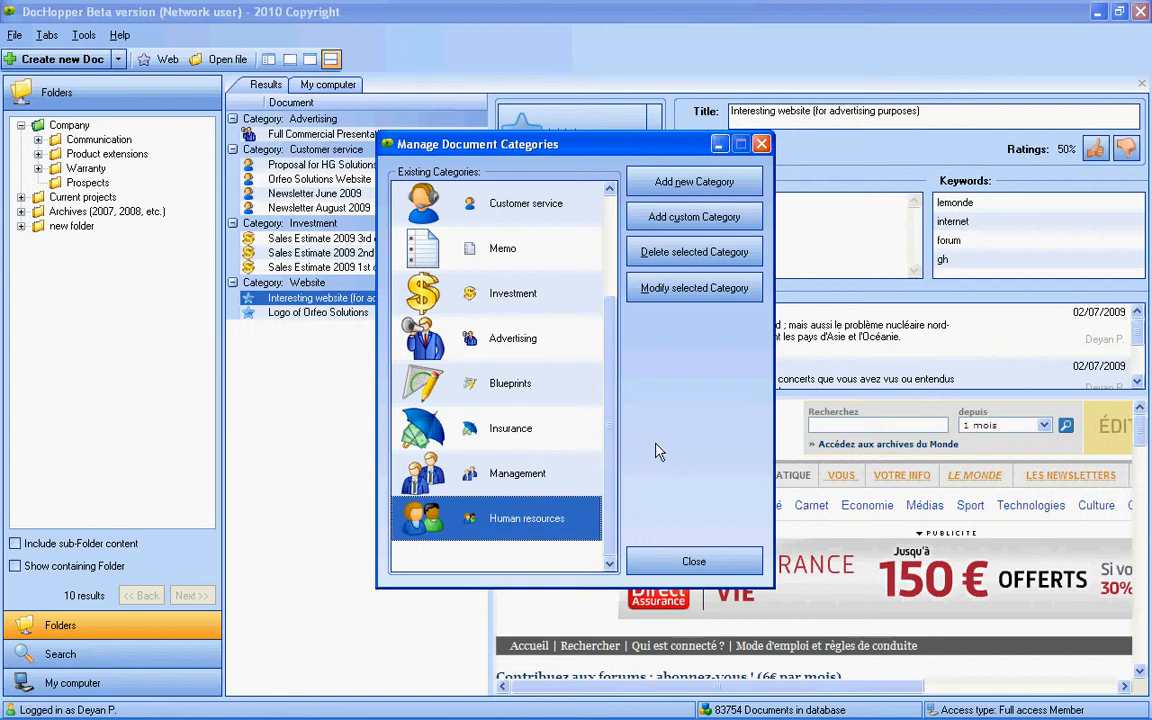
left_click(713, 292)
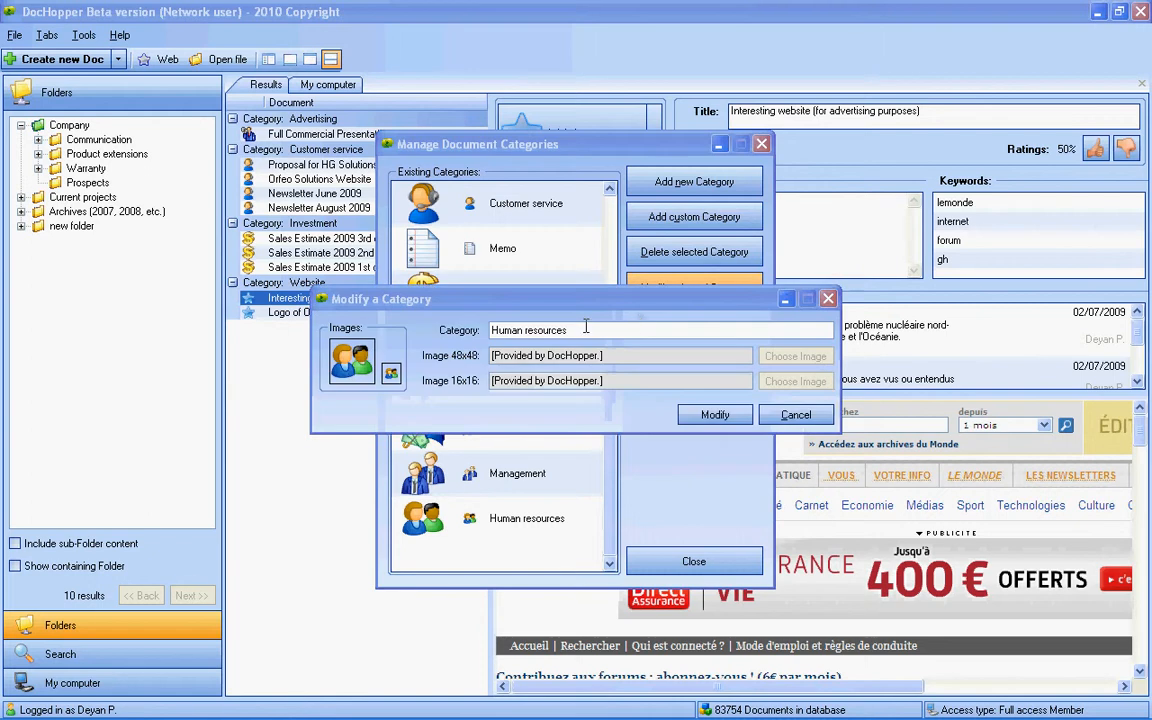
left_click_drag(582, 330, 504, 333)
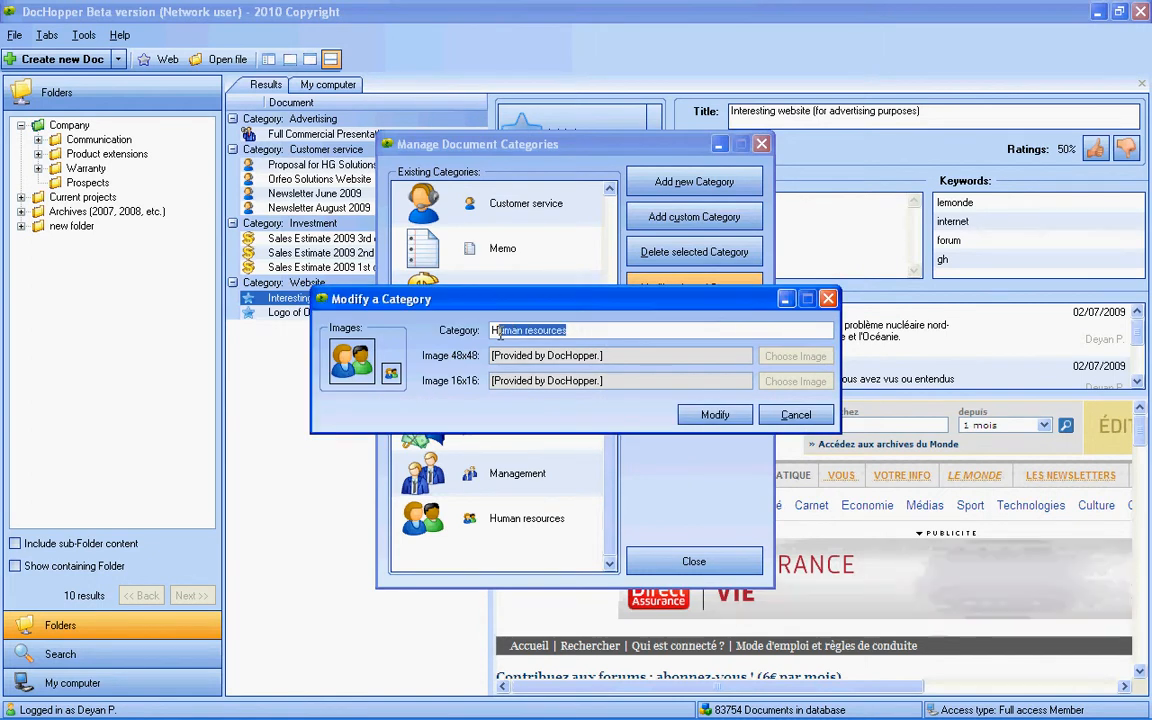
type("R")
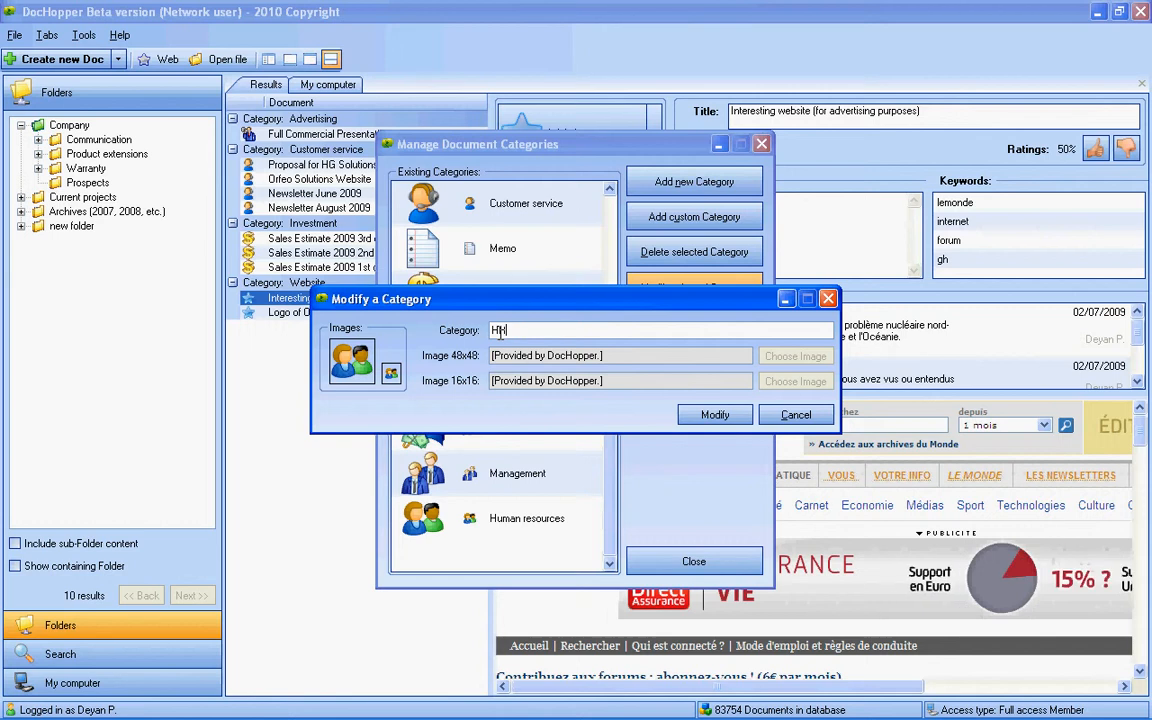
left_click(712, 417)
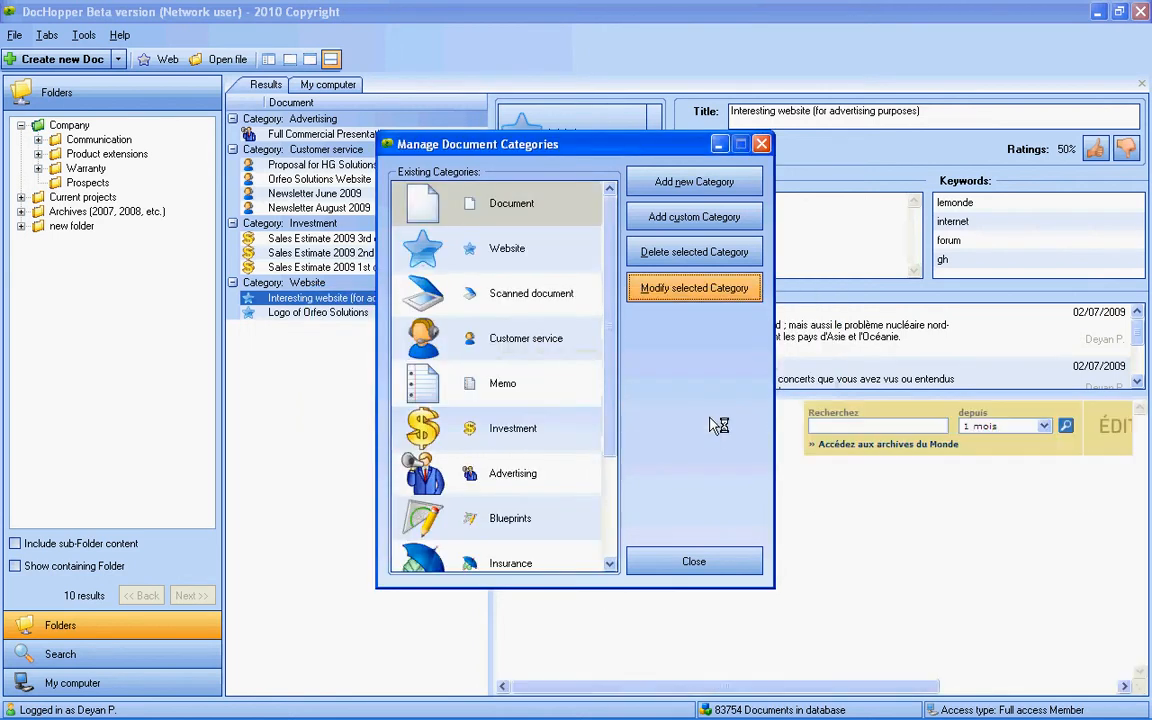
left_click_drag(612, 387, 614, 500)
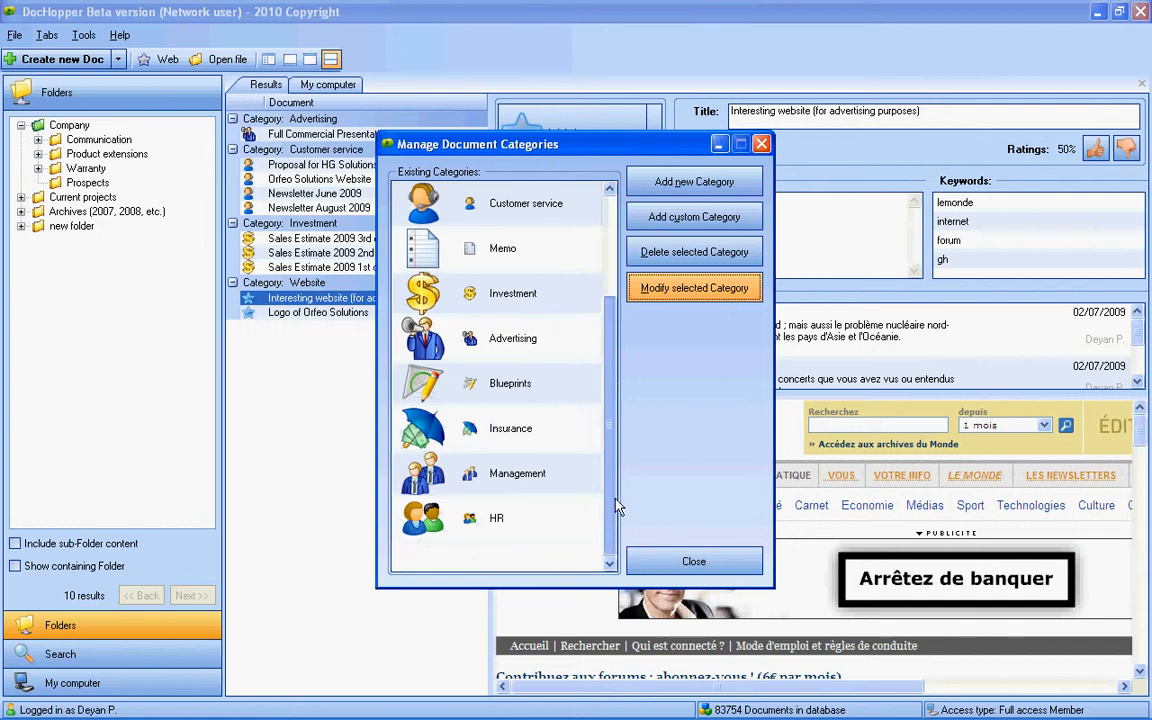
left_click(521, 522)
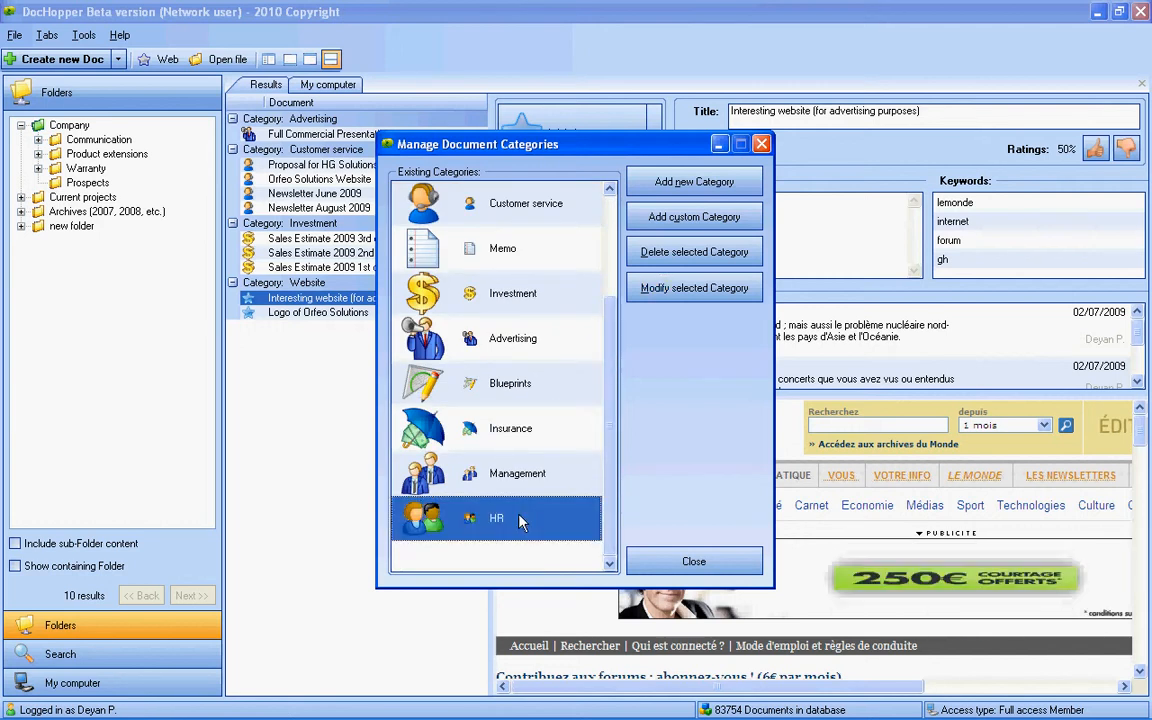
left_click(695, 561)
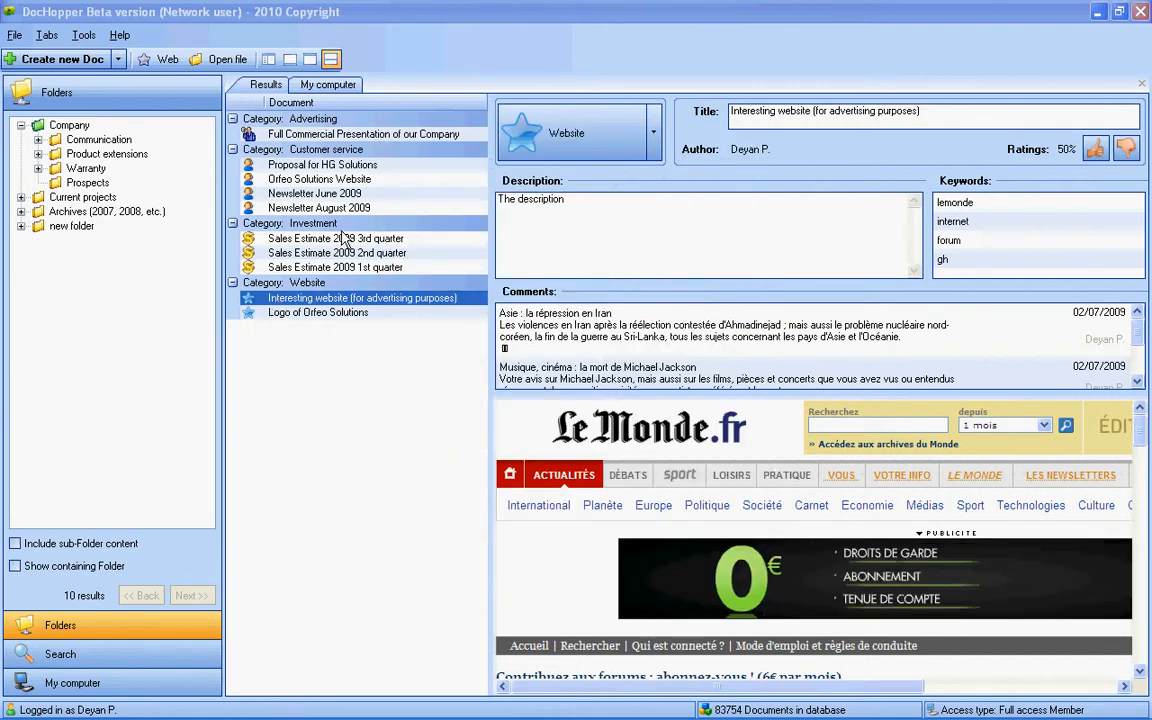
- Change the category of the "Proposal for HG Solutions" document to HR
left_click(358, 166)
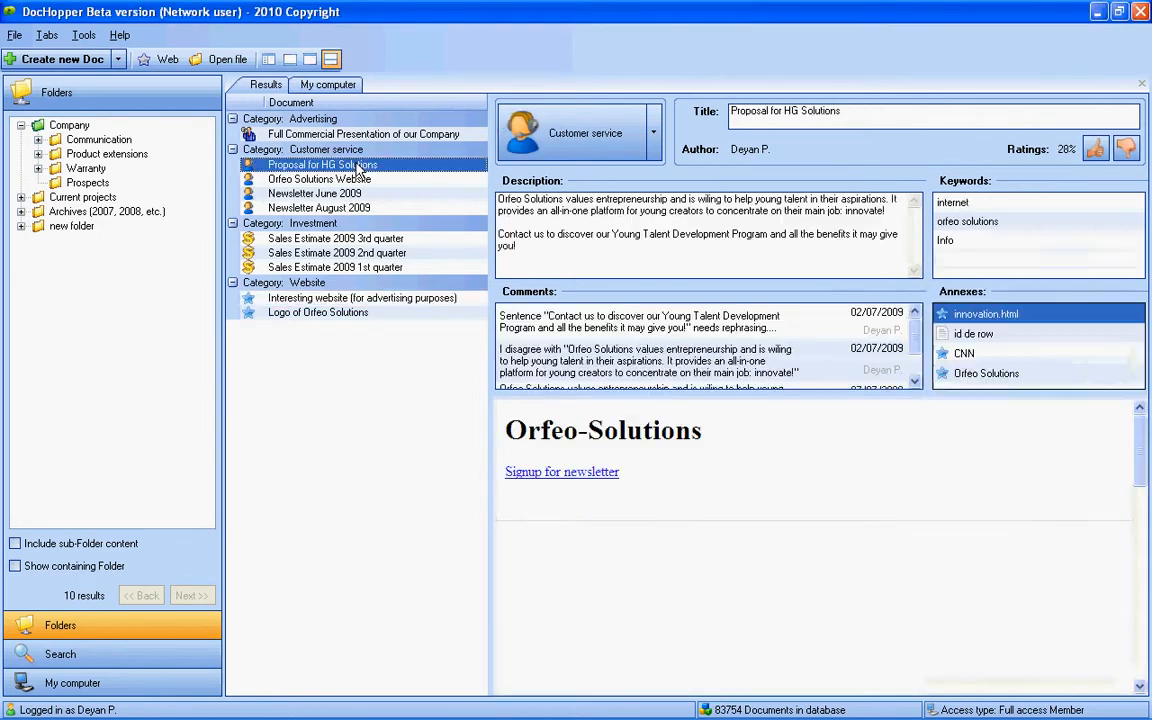
left_click(658, 148)
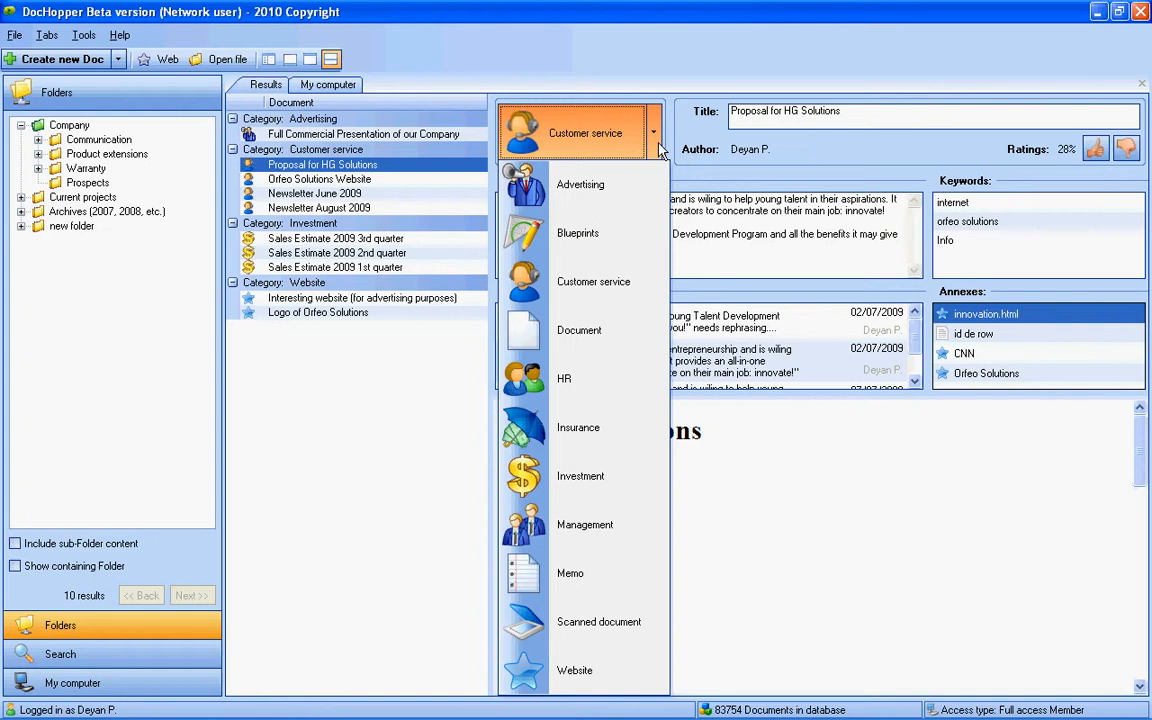
left_click(540, 383)
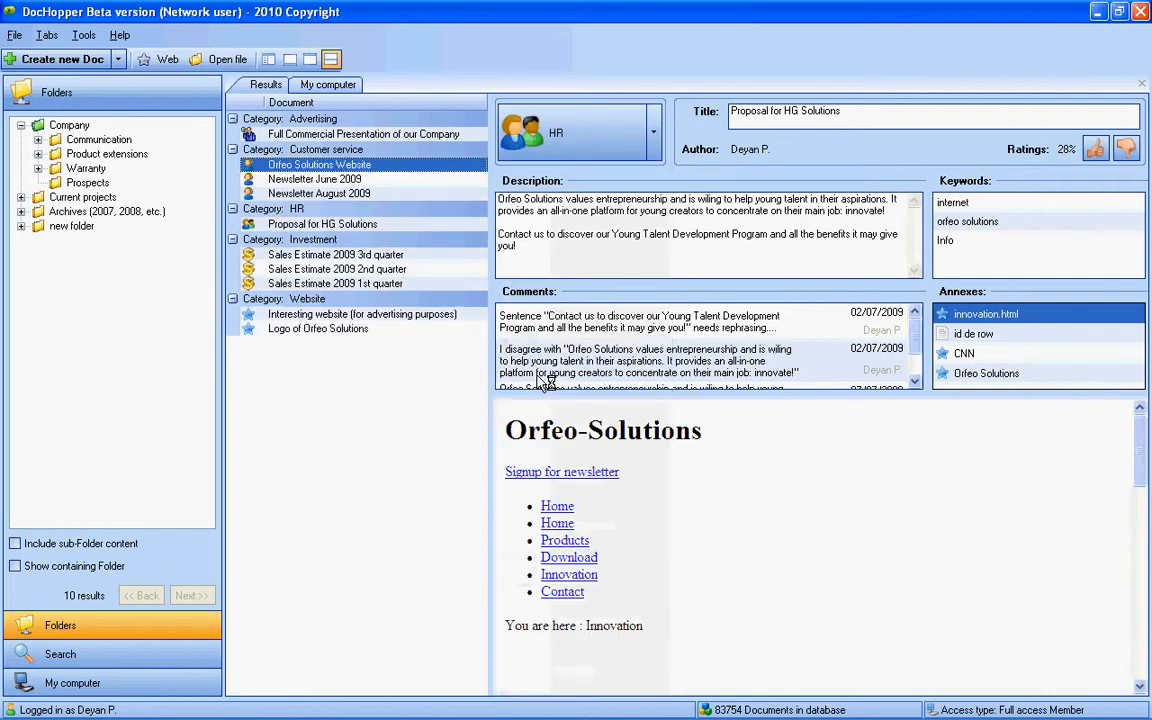